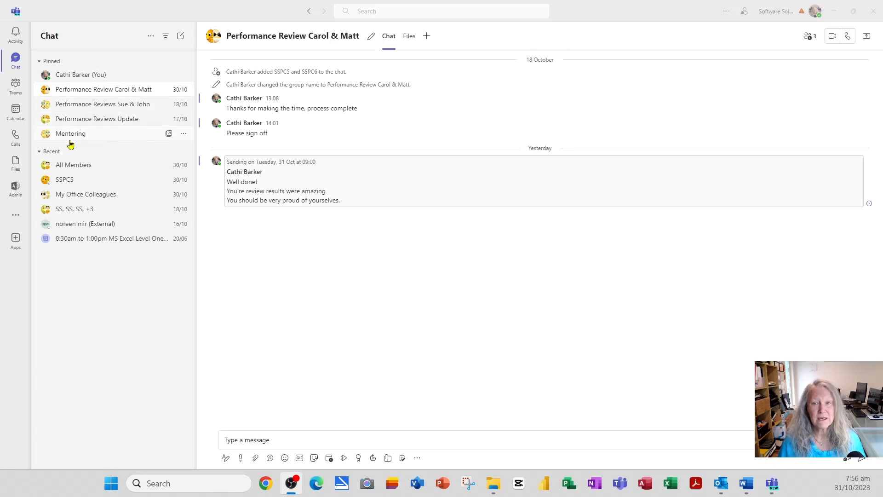
- Open the pinned Performance Review group chat, which has a message scheduled for 31 Oct
{"action": "left_click", "coordinate": [97, 94]}
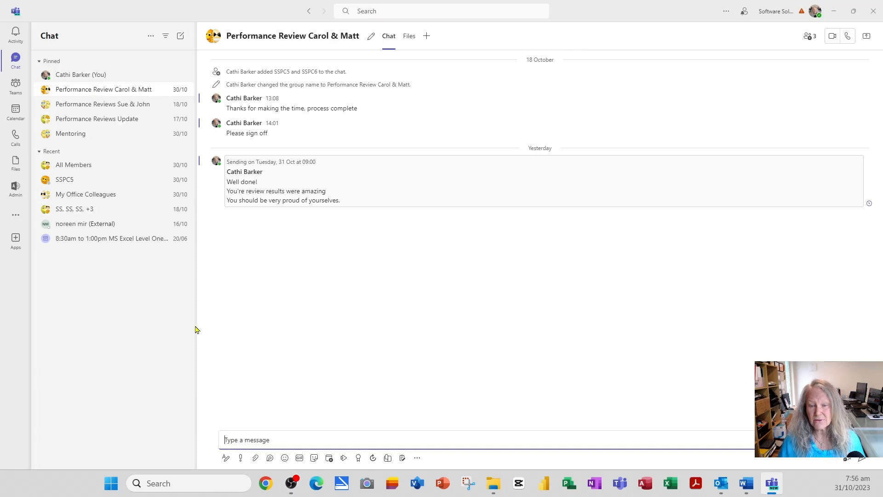
- Schedule a meeting with the chat's two members and title it 'Second Review Meeting'
{"action": "left_click", "coordinate": [329, 459]}
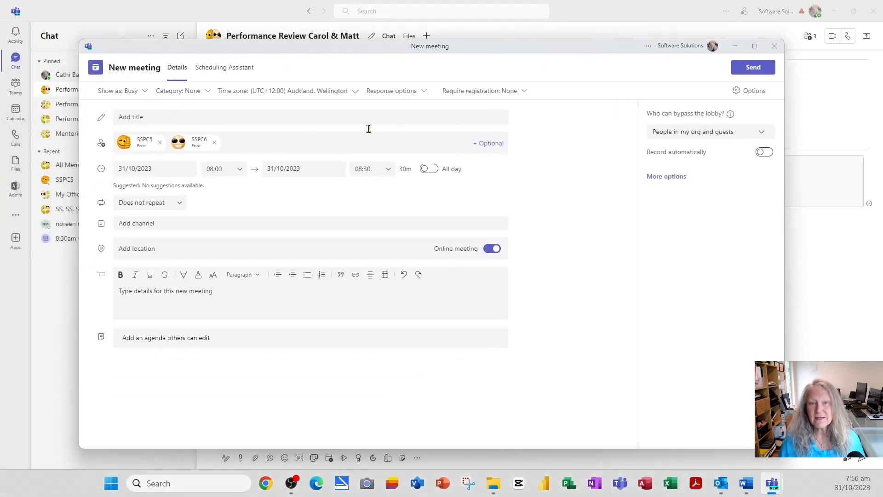
{"action": "left_click", "coordinate": [179, 117]}
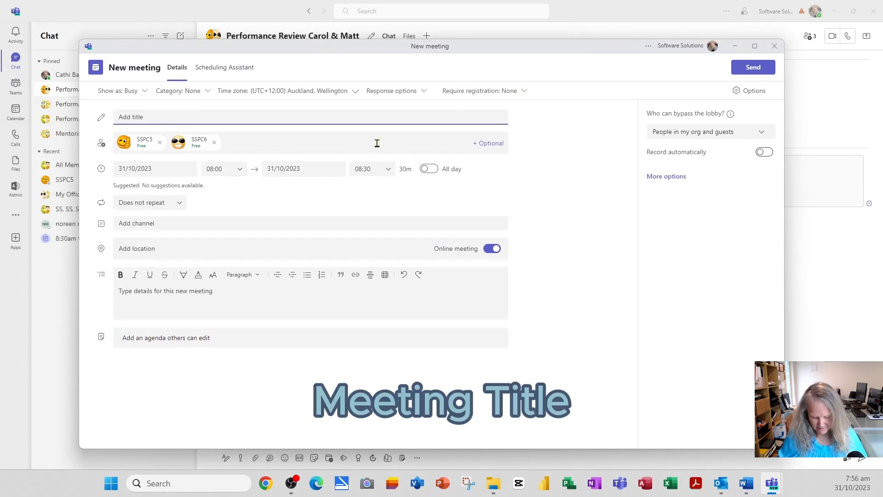
{"action": "type", "text": "Second Review"}
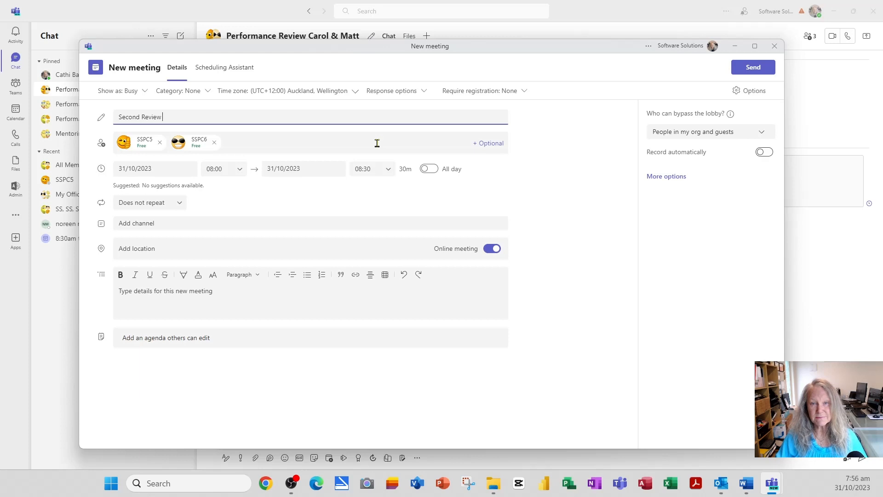
{"action": "type", "text": " Meeting"}
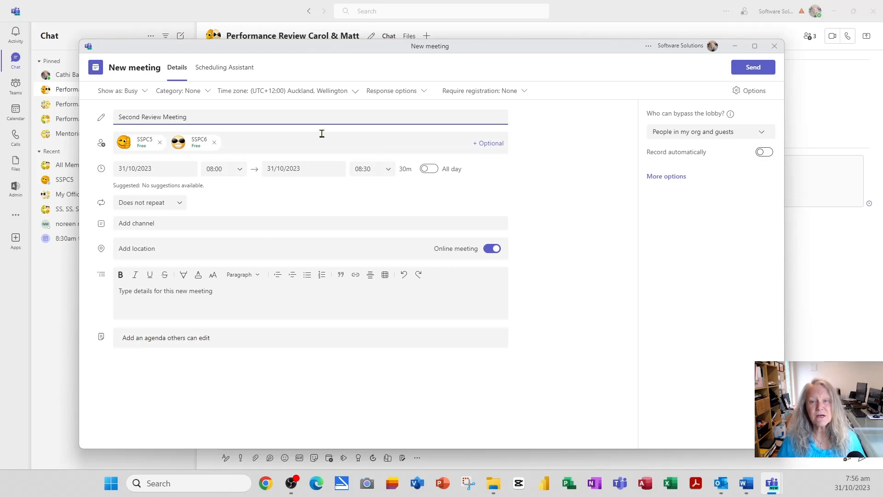
{"action": "left_click_drag", "start_coordinate": [317, 47], "coordinate": [372, 40]}
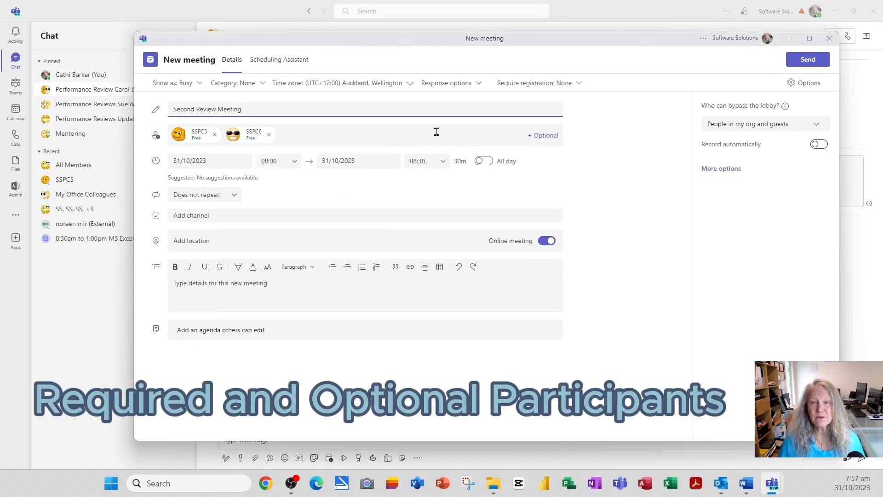
- Add an optional attendees line and set the meeting date to 23 November 2023
{"action": "left_click", "coordinate": [330, 133]}
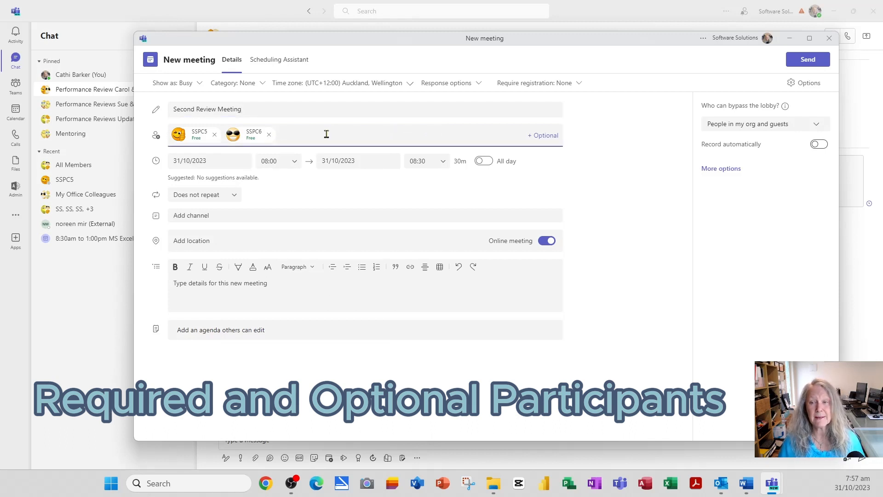
{"action": "left_click", "coordinate": [552, 137]}
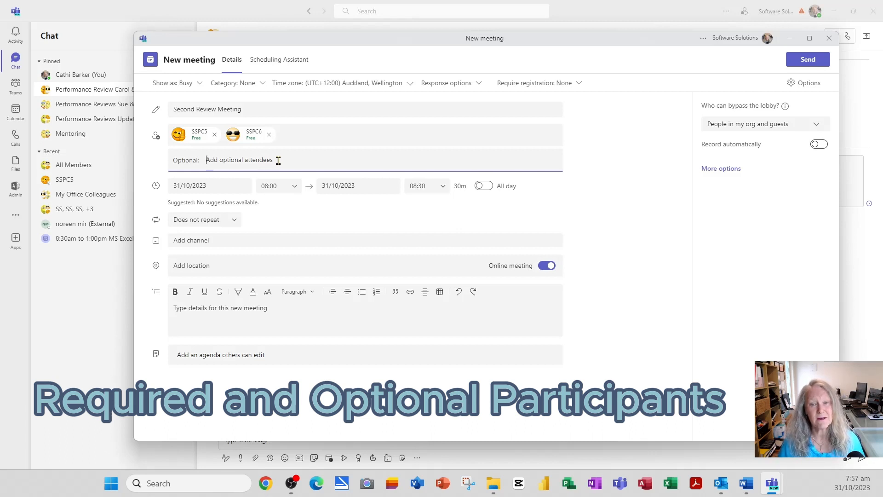
{"action": "left_click", "coordinate": [206, 187]}
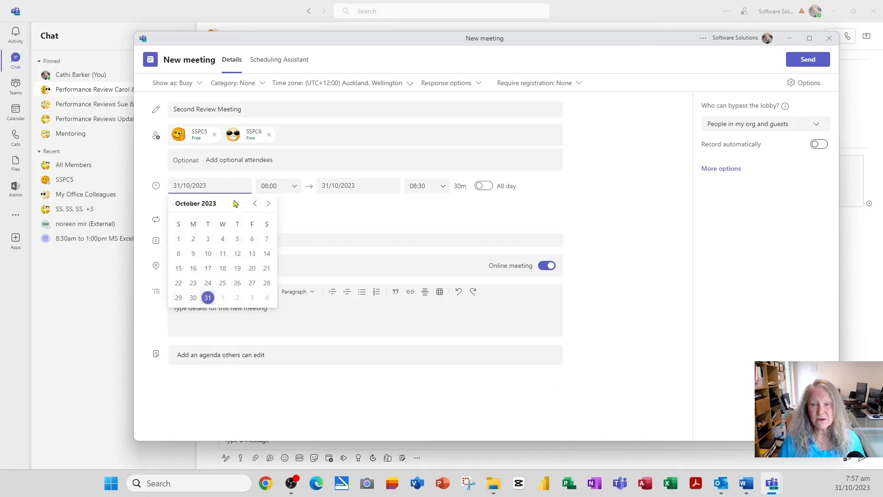
{"action": "left_click", "coordinate": [268, 203]}
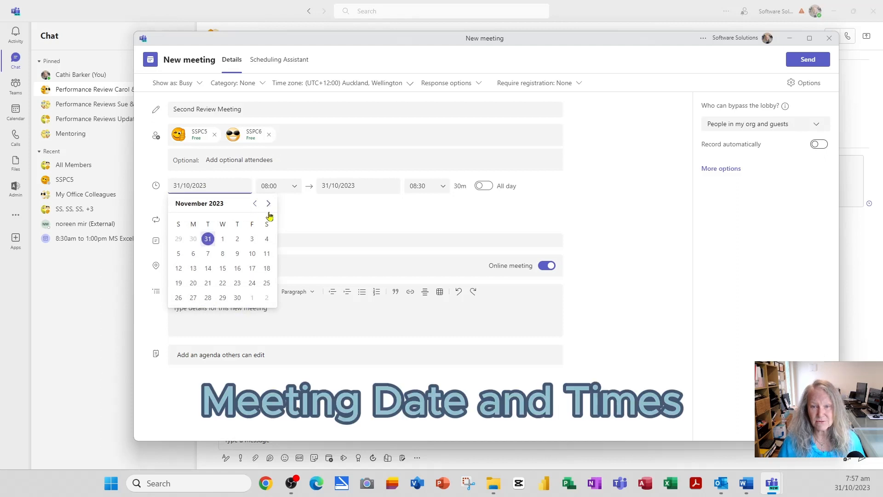
{"action": "left_click", "coordinate": [237, 285]}
- Set the meeting to run 10:00–11:00 and leave it as Does not repeat
{"action": "left_click", "coordinate": [295, 189]}
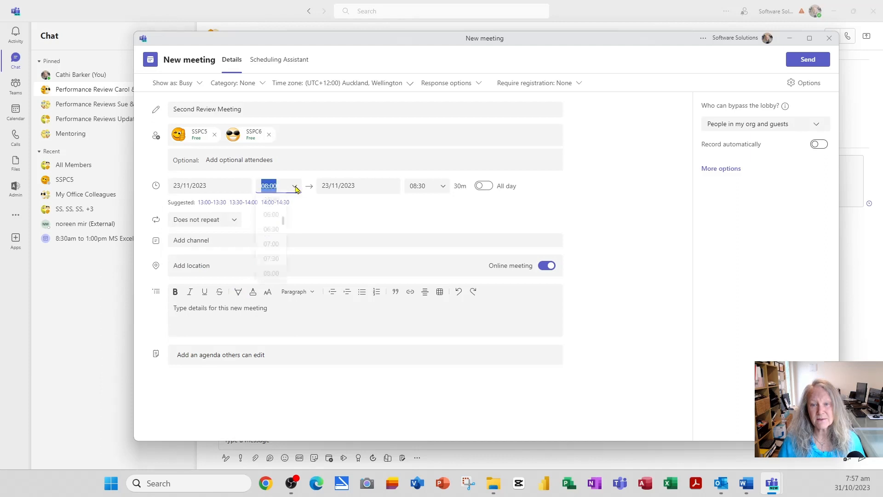
{"action": "scroll", "coordinate": [278, 272], "scroll_direction": "down", "scroll_amount": 3}
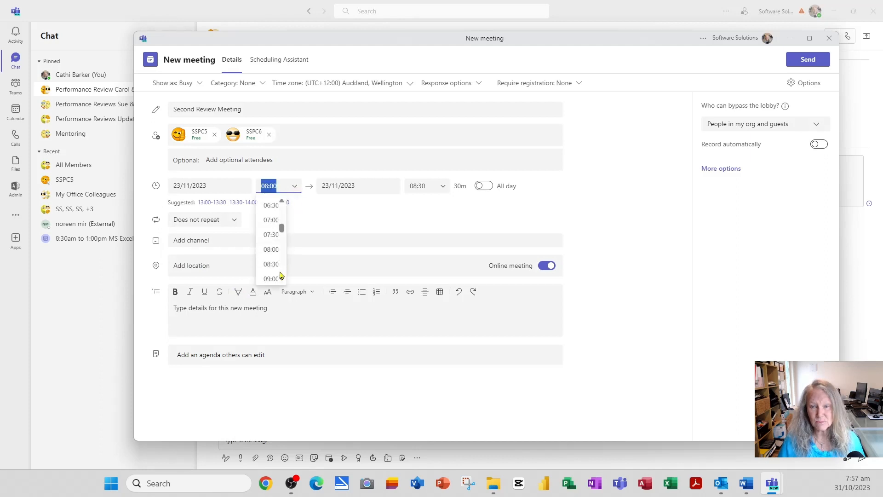
{"action": "left_click", "coordinate": [276, 268]}
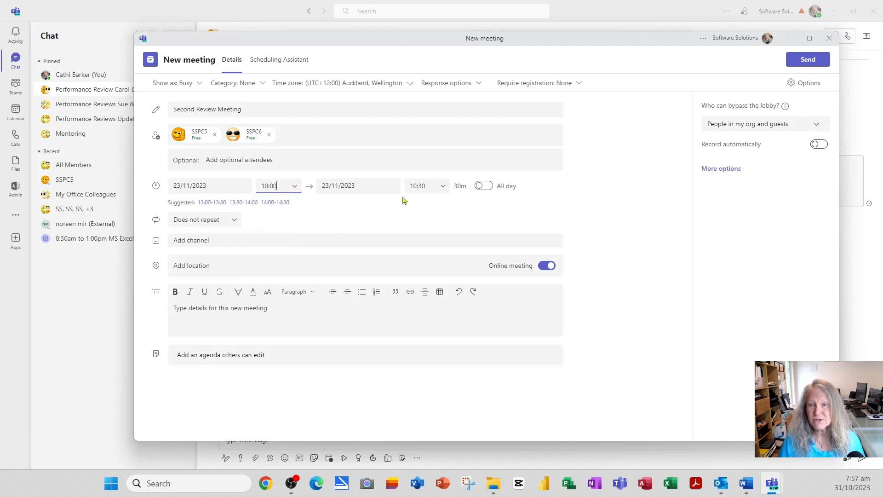
{"action": "left_click", "coordinate": [446, 190]}
{"action": "left_click", "coordinate": [442, 234]}
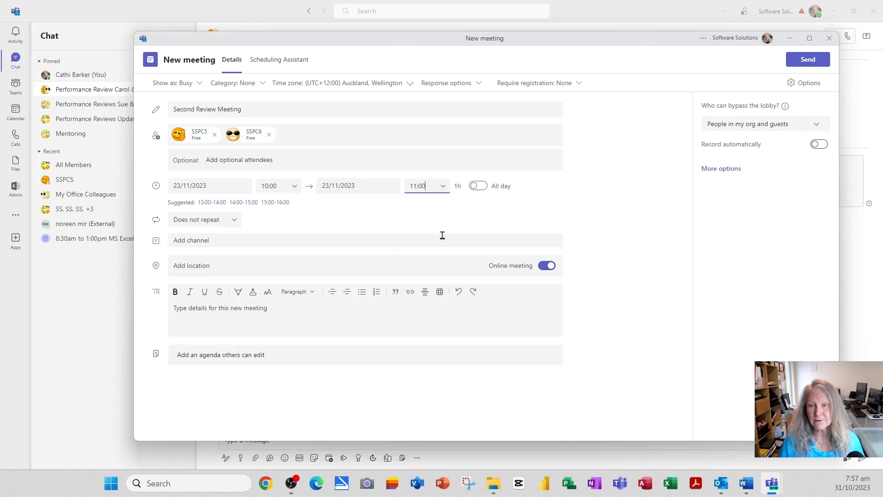
{"action": "left_click", "coordinate": [234, 220]}
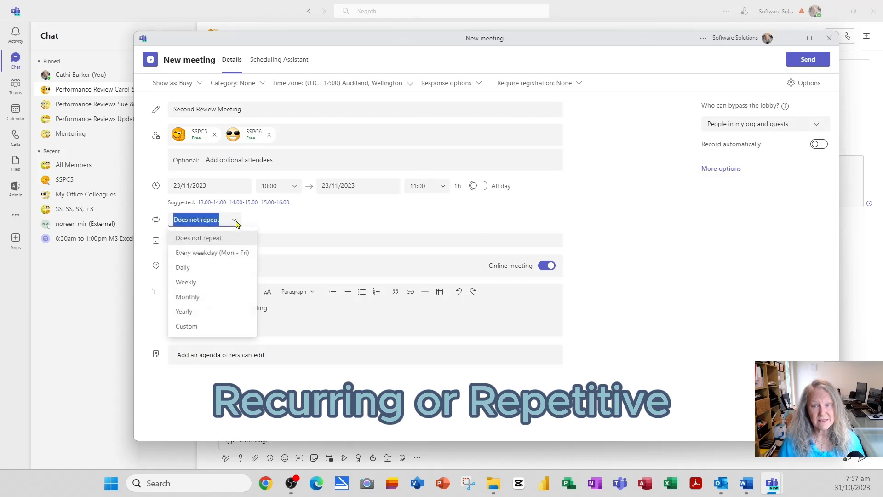
{"action": "left_click", "coordinate": [235, 223]}
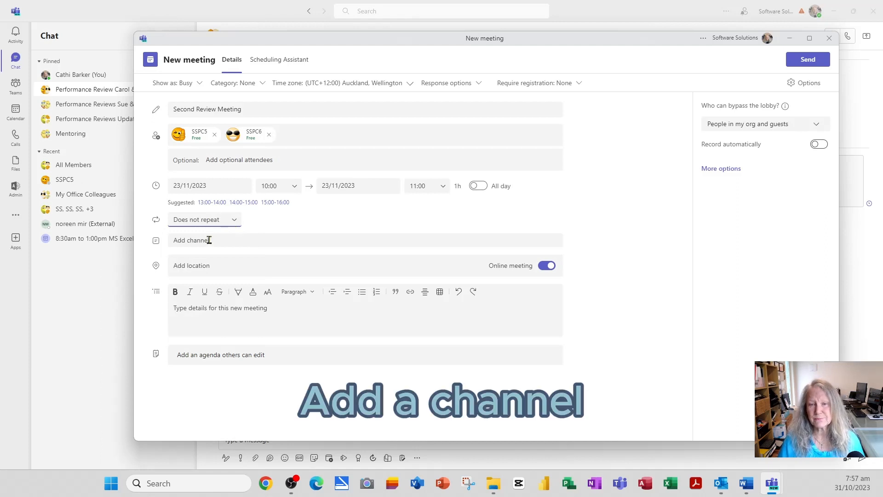
- Enter a street address as the meeting location and switch off the Online meeting option
{"action": "left_click", "coordinate": [200, 267]}
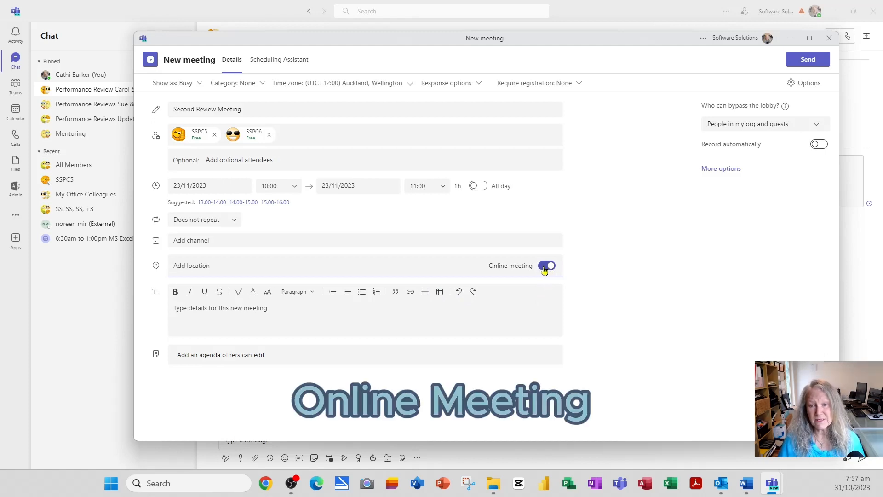
{"action": "left_click", "coordinate": [218, 267]}
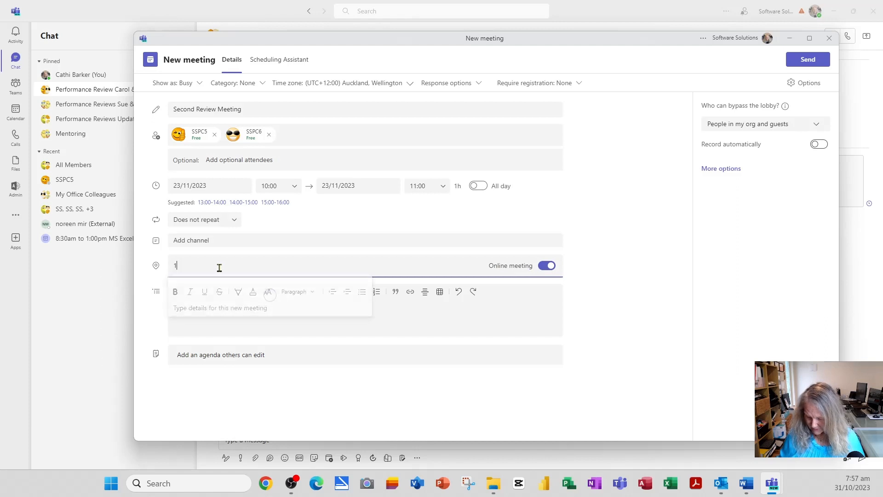
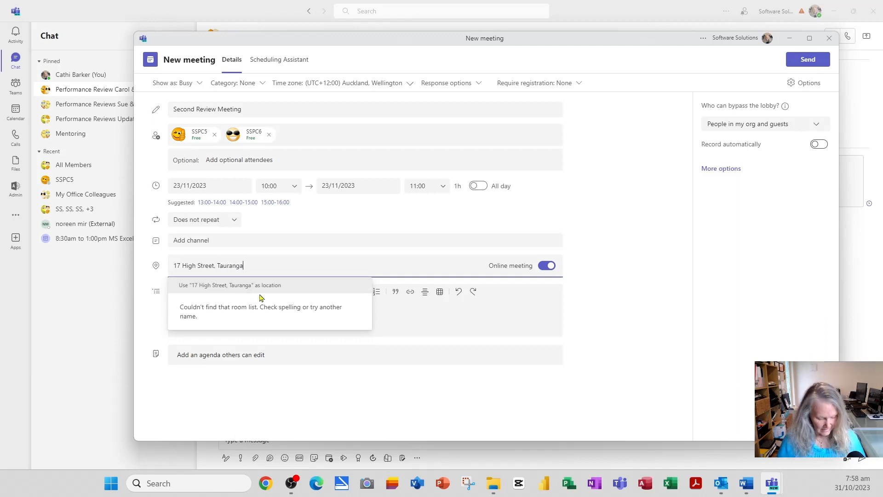
{"action": "left_click", "coordinate": [547, 265]}
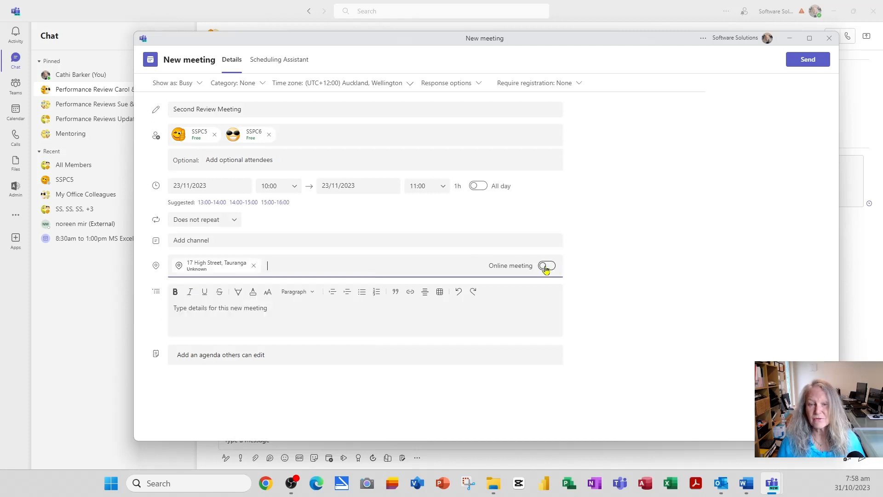
{"action": "left_click", "coordinate": [208, 311]}
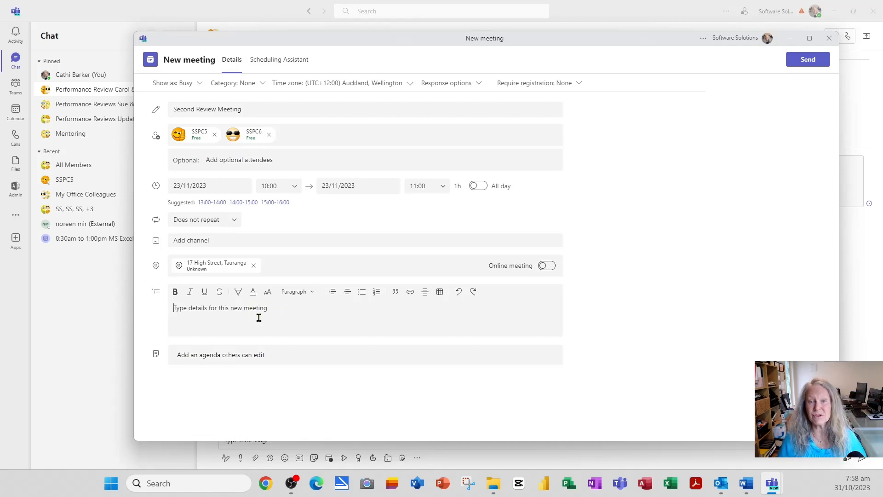
- Keep Show as Busy, category None and the Auckland, Wellington time zone, then view attendee availability
{"action": "left_click", "coordinate": [196, 85]}
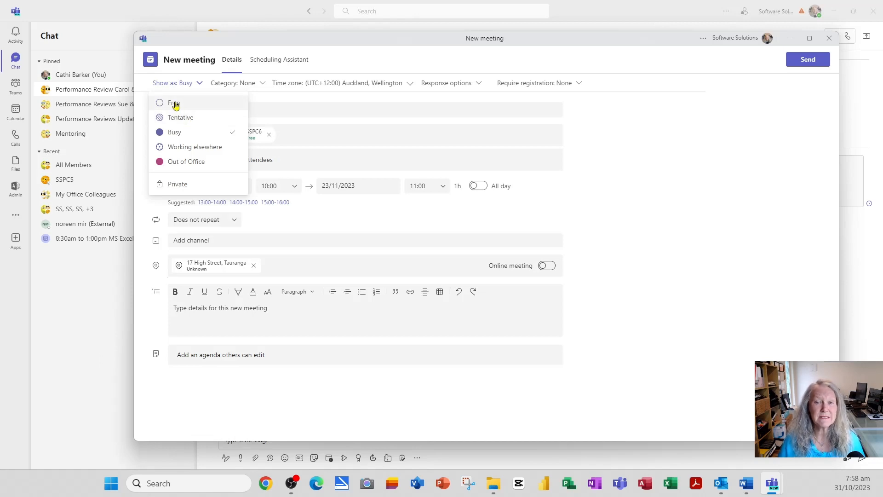
{"action": "left_click", "coordinate": [194, 84]}
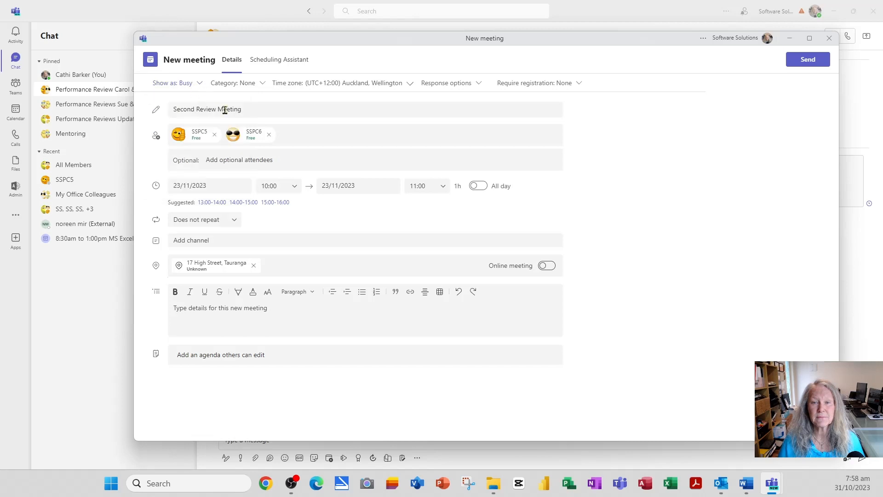
{"action": "left_click", "coordinate": [263, 85]}
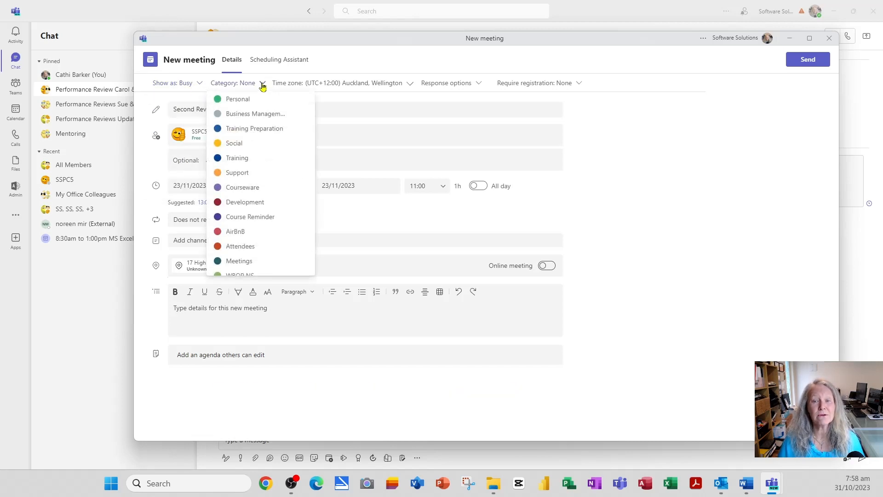
{"action": "left_click", "coordinate": [262, 85]}
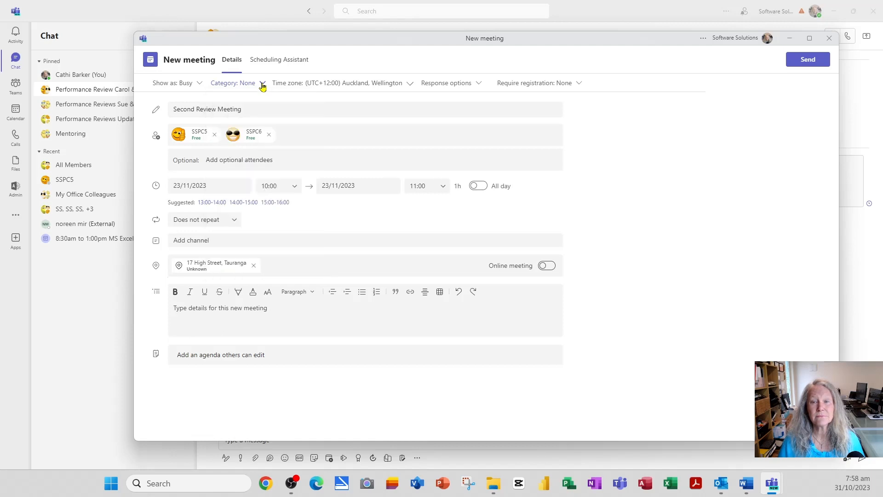
{"action": "left_click", "coordinate": [412, 86]}
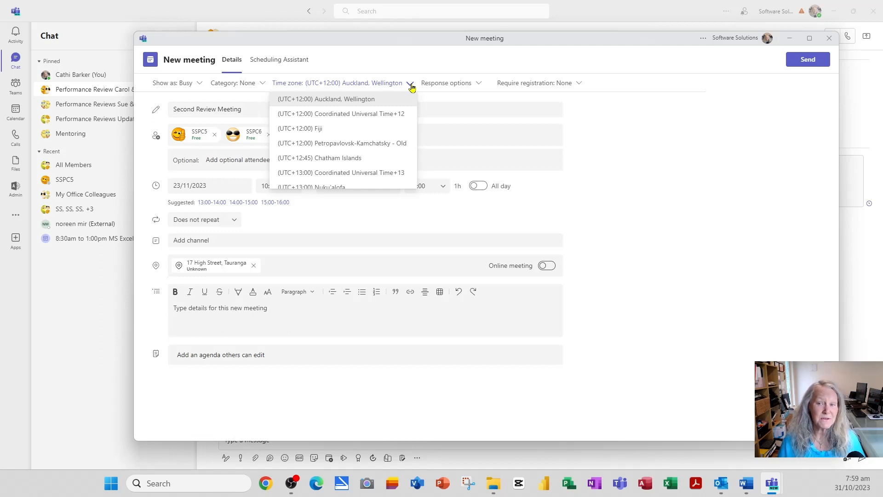
{"action": "left_click", "coordinate": [411, 86]}
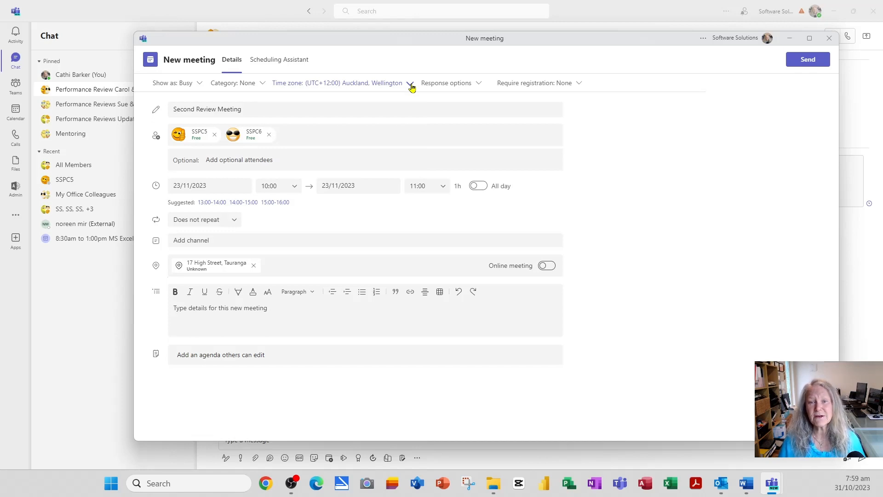
{"action": "left_click", "coordinate": [293, 62]}
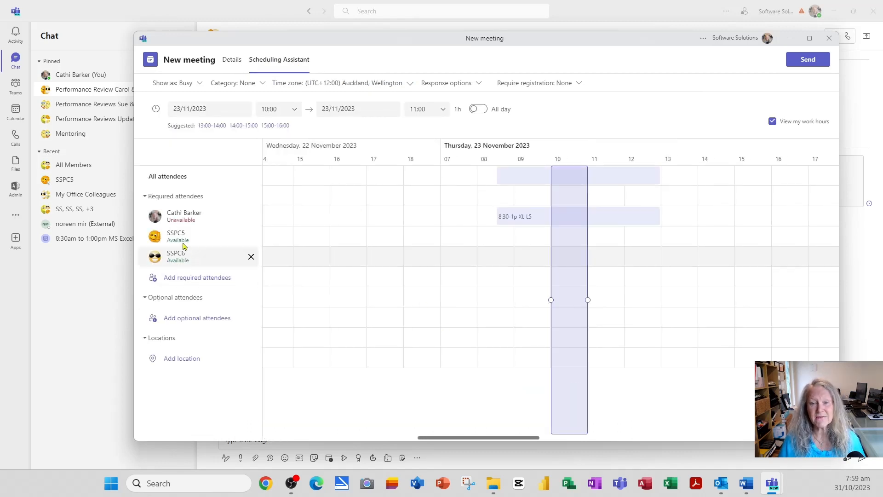
- Move the meeting block to 13:00–14:00 on 23 November, when all three attendees are free
{"action": "mouse_move", "coordinate": [574, 292]}
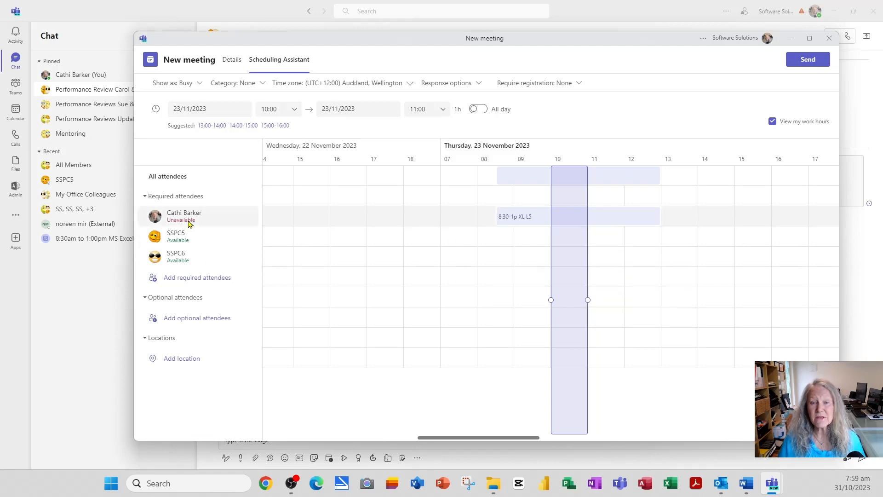
{"action": "mouse_move", "coordinate": [188, 223]}
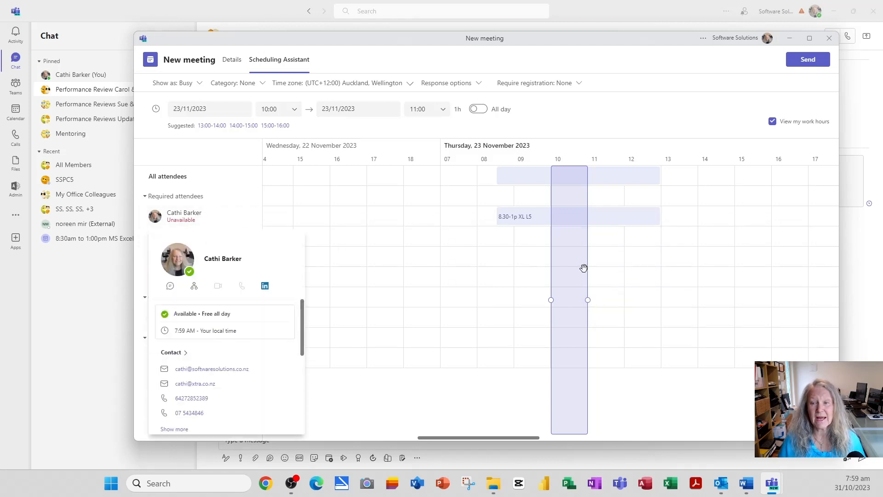
{"action": "mouse_move", "coordinate": [572, 253]}
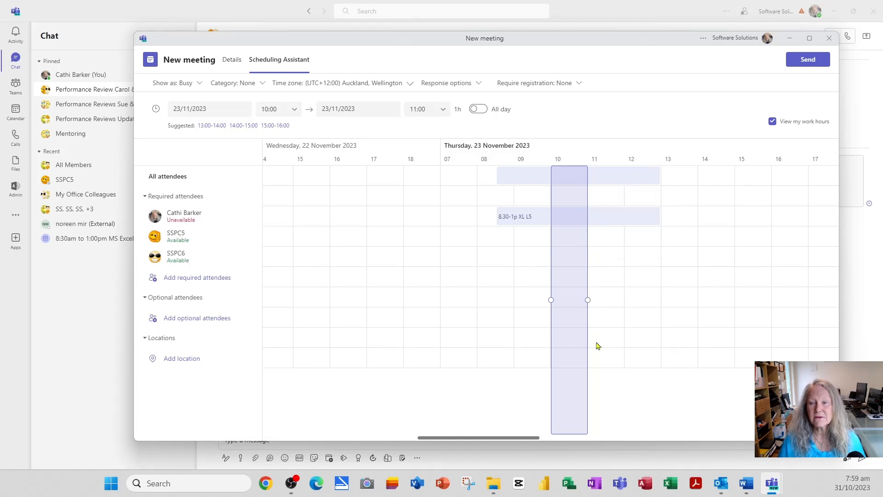
{"action": "left_click_drag", "start_coordinate": [586, 347], "coordinate": [662, 341]}
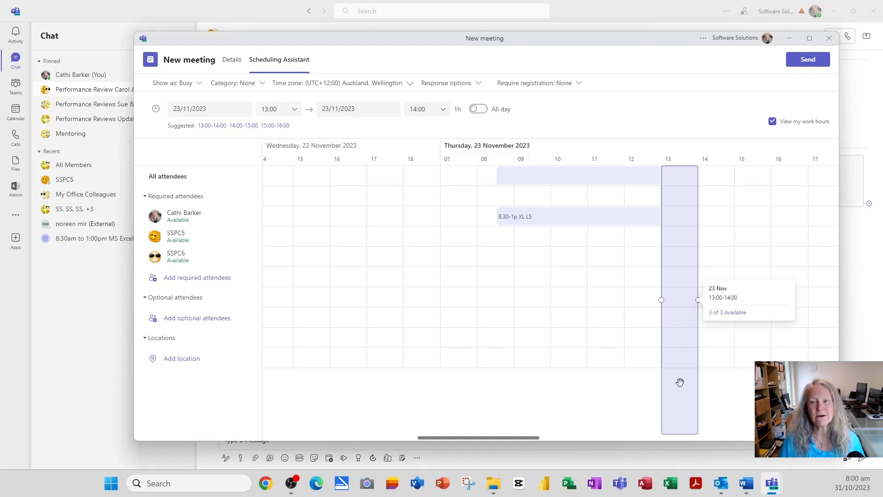
- Send the Second Review Meeting invitation for 23/11/2023, 13:00–14:00, from the Details form
{"action": "left_click", "coordinate": [232, 60]}
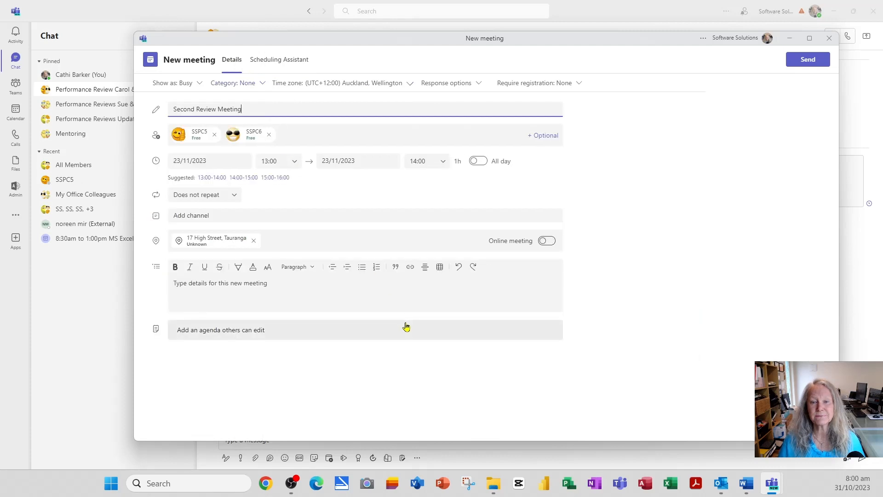
{"action": "left_click", "coordinate": [810, 61]}
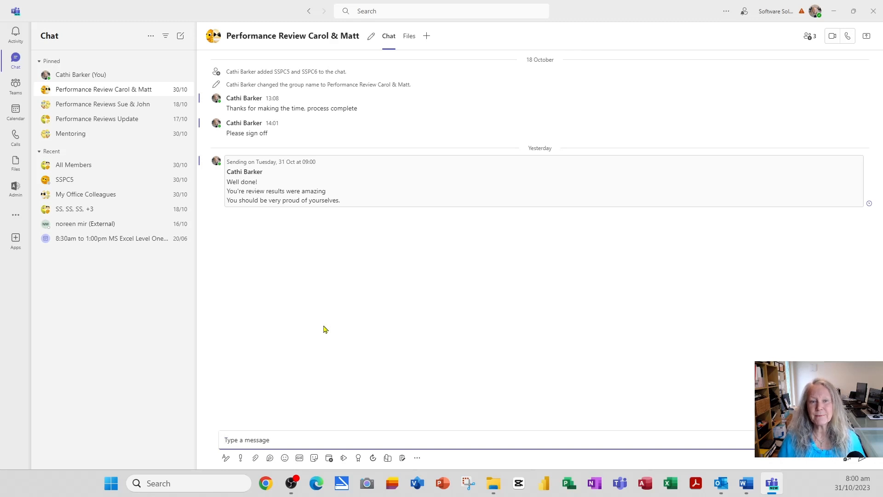
- Show the 30 Oct–3 Nov 2023 work-week Calendar and start scheduling a new meeting
{"action": "left_click", "coordinate": [10, 120]}
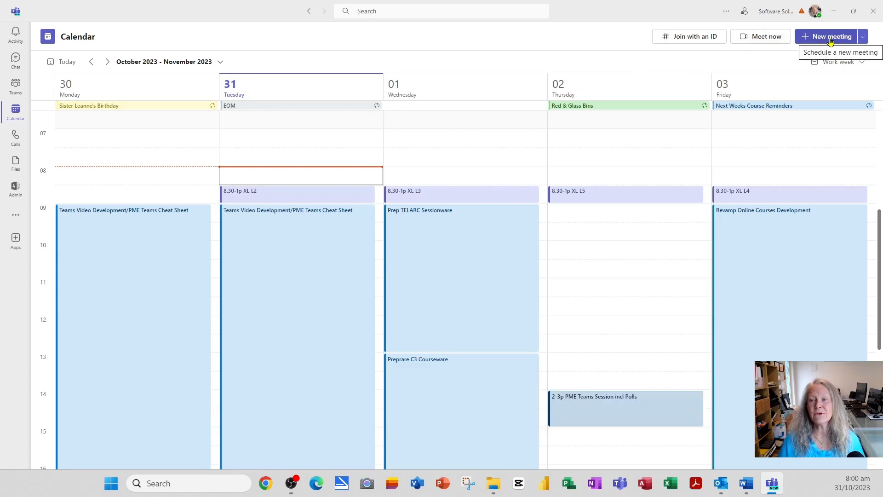
{"action": "left_click", "coordinate": [865, 37]}
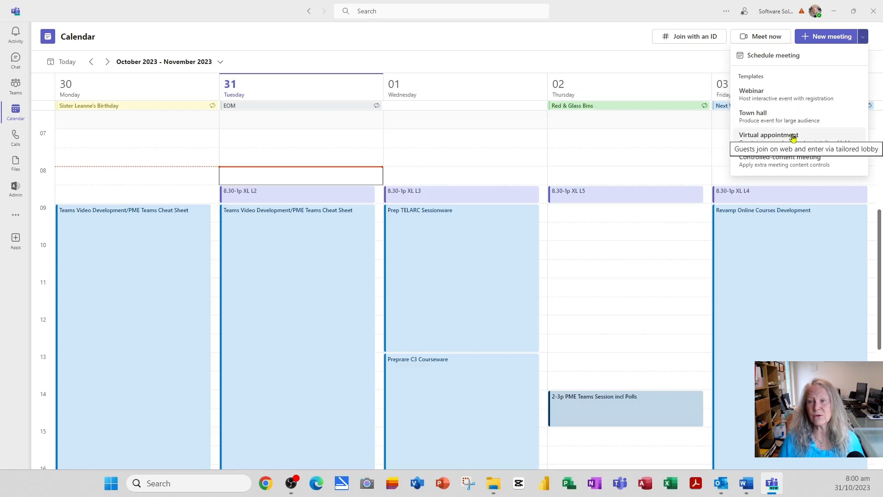
{"action": "left_click", "coordinate": [774, 57]}
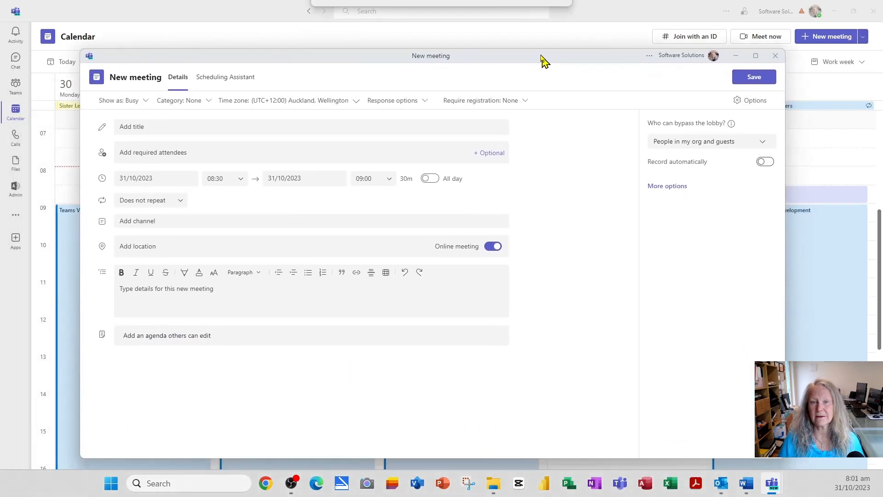
- Title the new meeting 'Staff Meeting' and begin adding the required attendees
{"action": "left_click", "coordinate": [135, 115]}
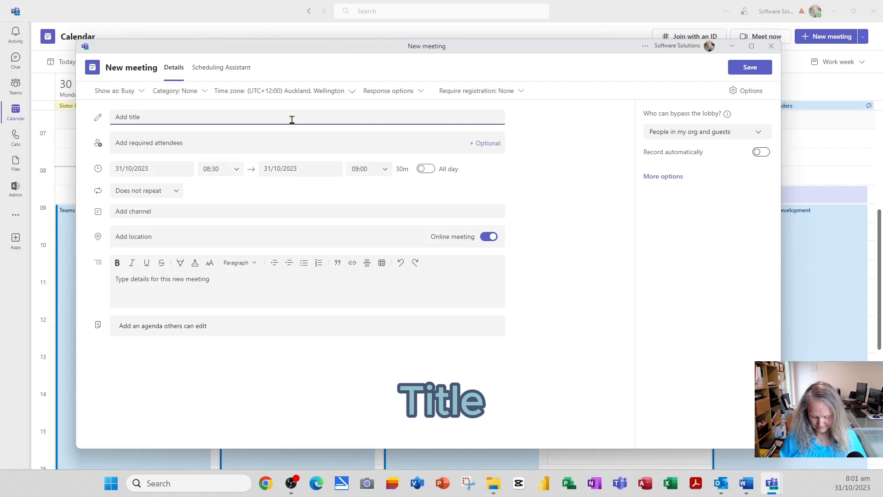
{"action": "type", "text": "Staff Meeting"}
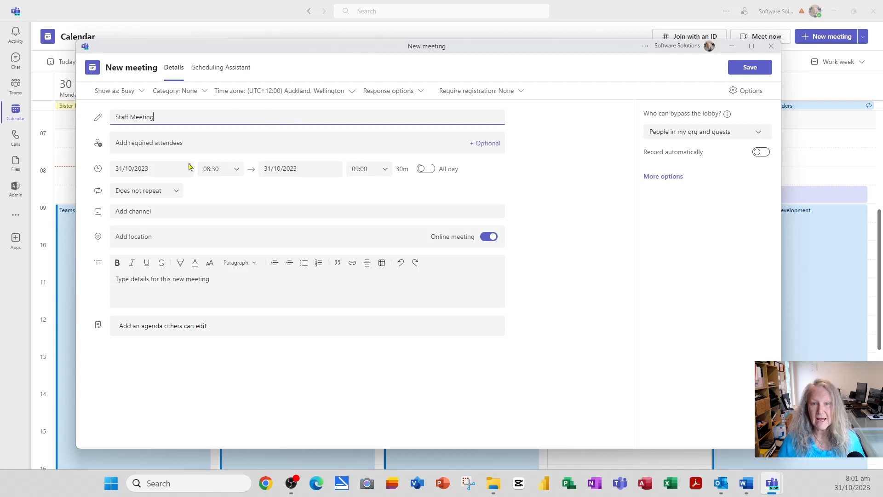
{"action": "left_click", "coordinate": [165, 144]}
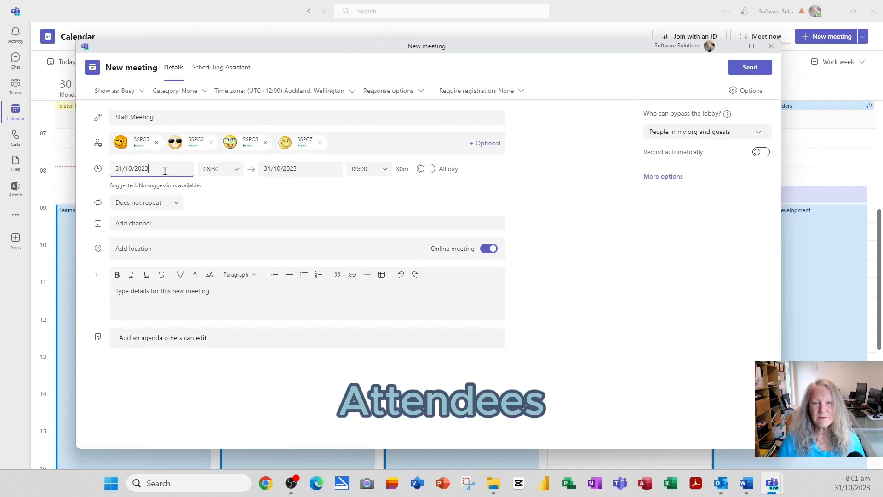
- Set the meeting date to 16 November 2023 and confirm all four attendees are free
{"action": "left_click", "coordinate": [187, 172]}
{"action": "left_click", "coordinate": [211, 187]}
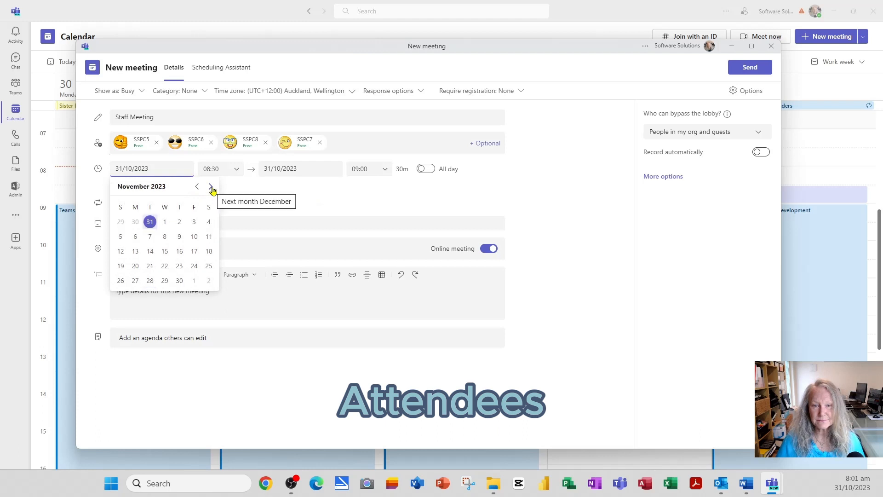
{"action": "left_click", "coordinate": [180, 251]}
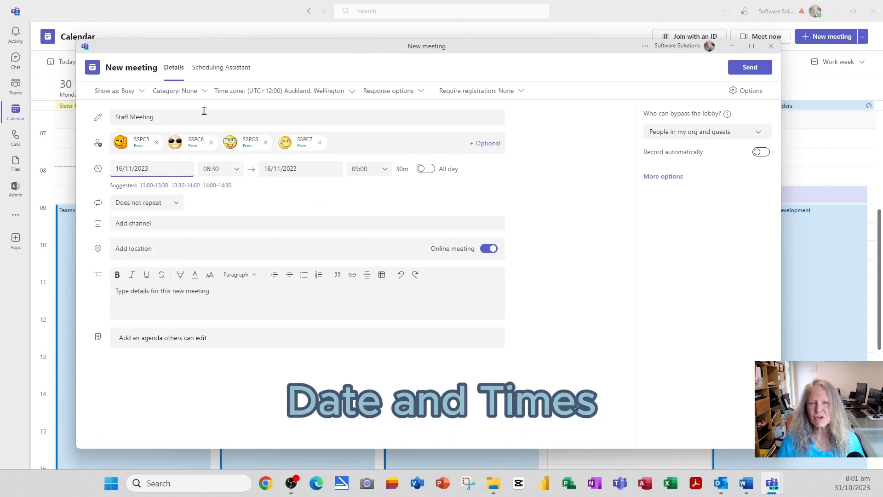
{"action": "left_click", "coordinate": [221, 69]}
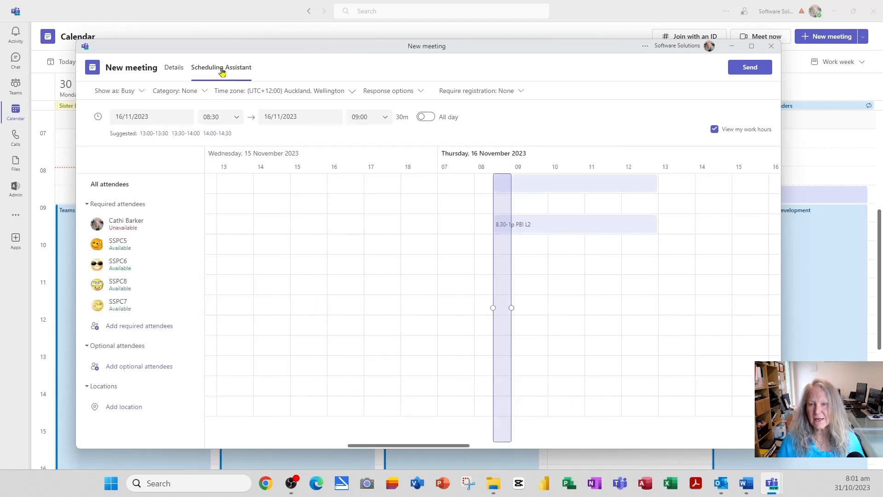
{"action": "left_click", "coordinate": [173, 68]}
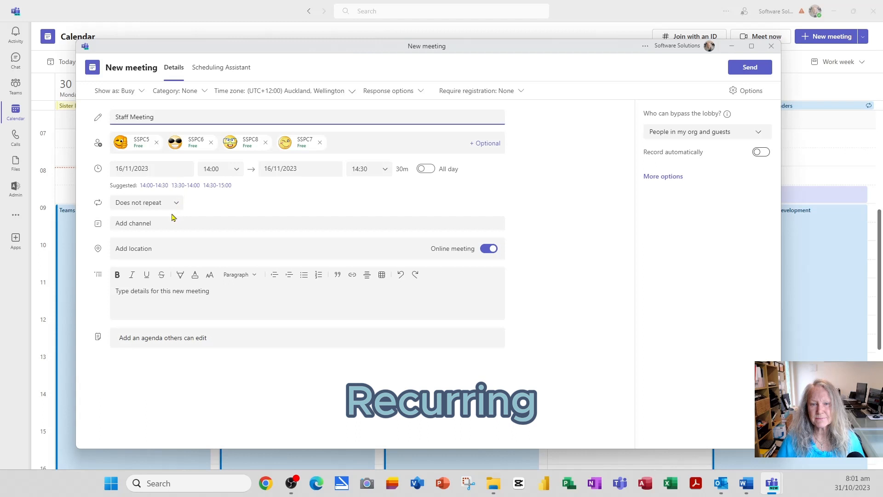
- Make the Staff Meeting repeat weekly on Thursdays until 31/12/2023
{"action": "left_click", "coordinate": [173, 203]}
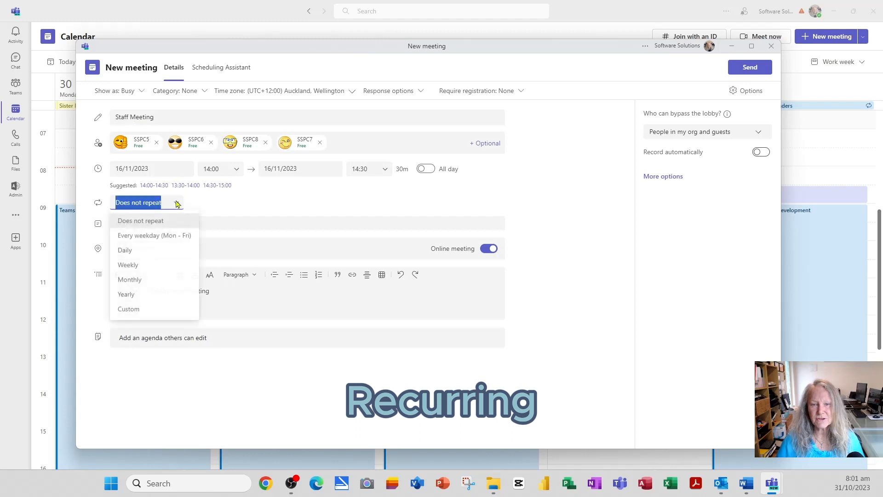
{"action": "left_click", "coordinate": [137, 268]}
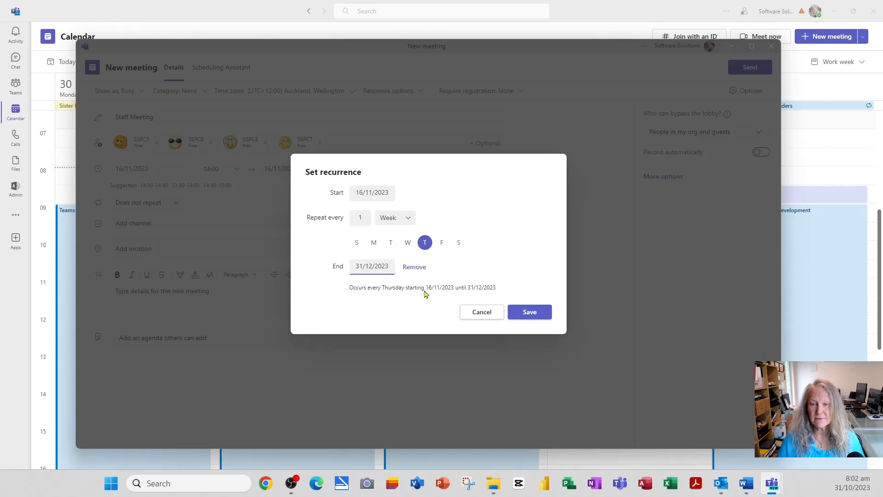
{"action": "left_click", "coordinate": [536, 316]}
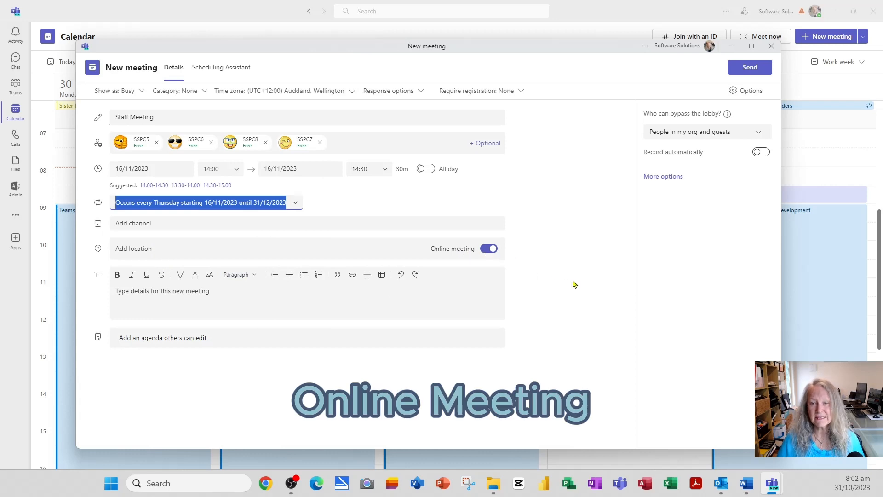
- Begin the meeting details note asking everyone to review the last minutes ('Ask that eve…')
{"action": "left_click", "coordinate": [188, 296]}
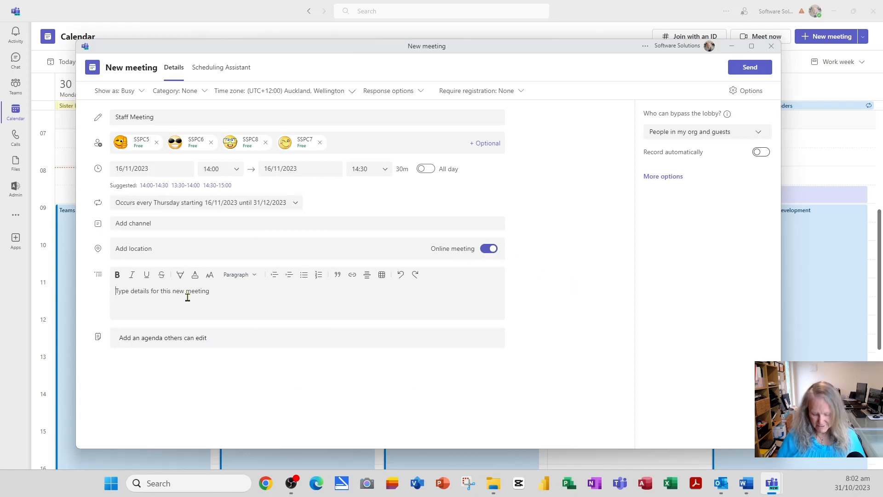
{"action": "type", "text": "Ask "}
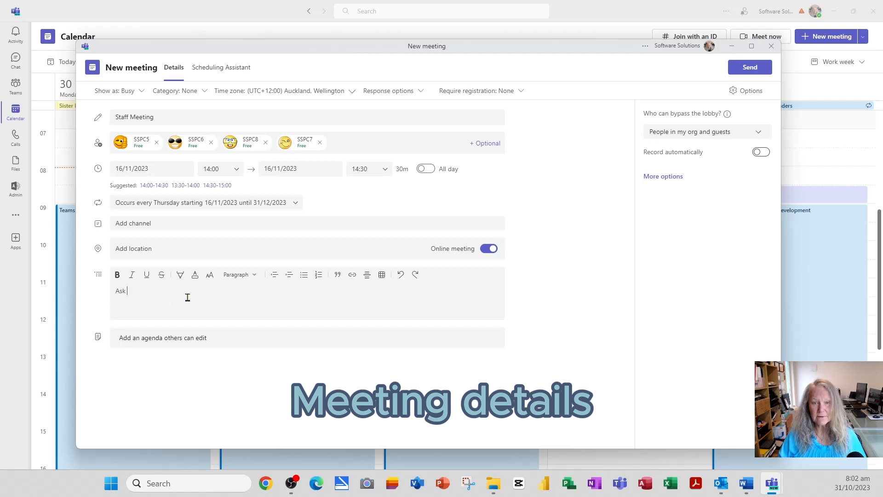
{"action": "type", "text": "that everyone review the minutes from the last s"}
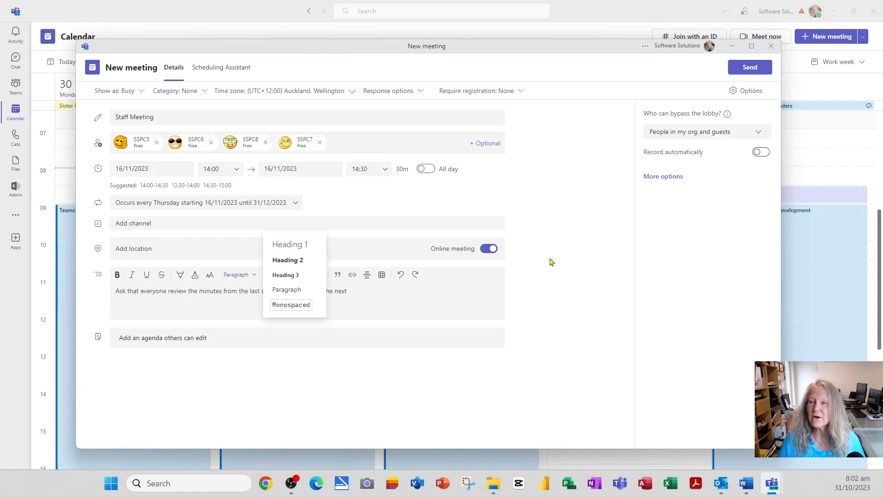
{"action": "left_click", "coordinate": [716, 224]}
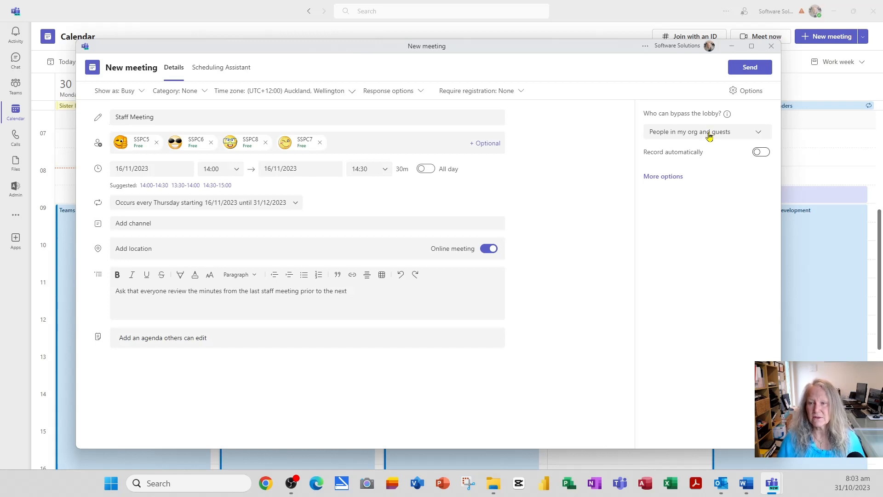
- Set lobby bypass to People who were invited, then collapse and re-expand the options panel
{"action": "left_click", "coordinate": [709, 136]}
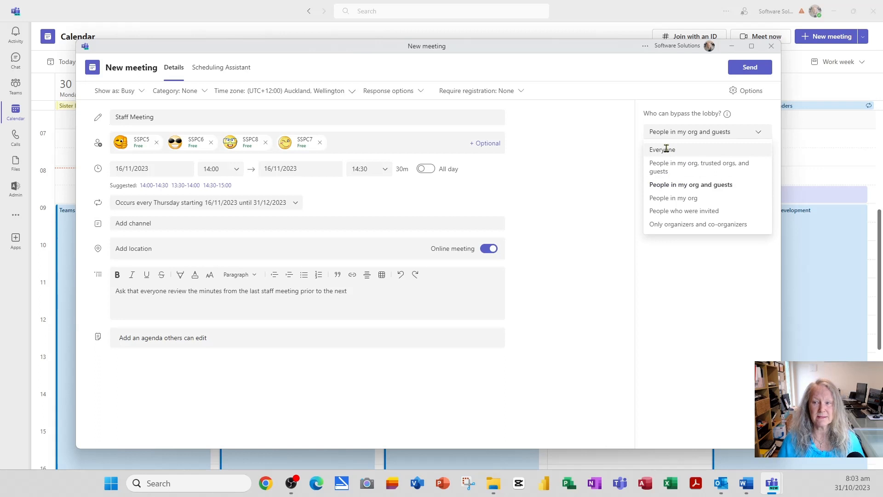
{"action": "left_click", "coordinate": [699, 213]}
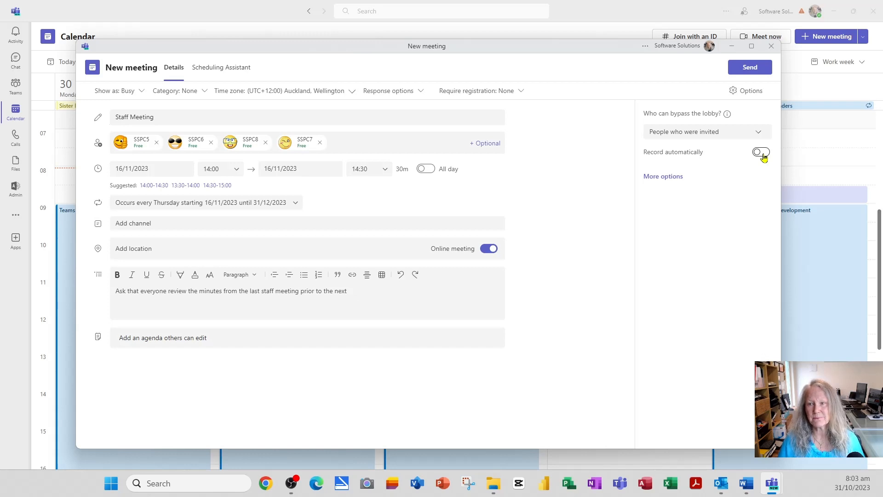
{"action": "left_click", "coordinate": [750, 92]}
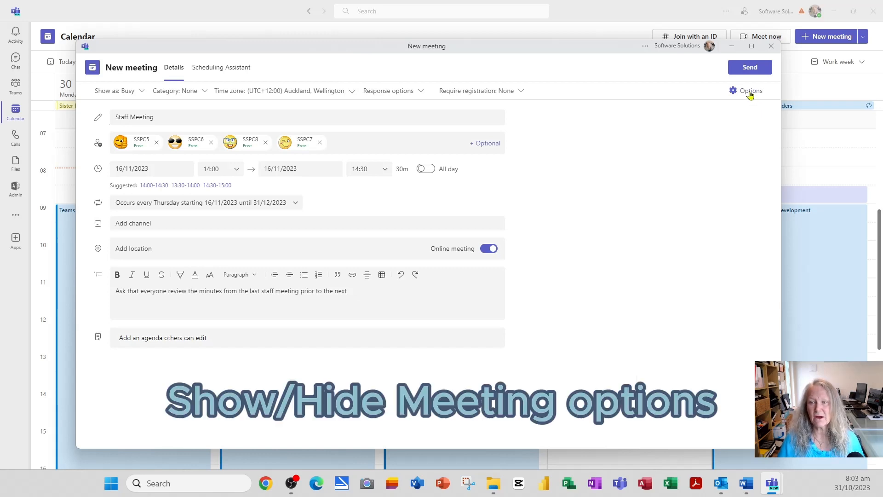
{"action": "left_click", "coordinate": [751, 93]}
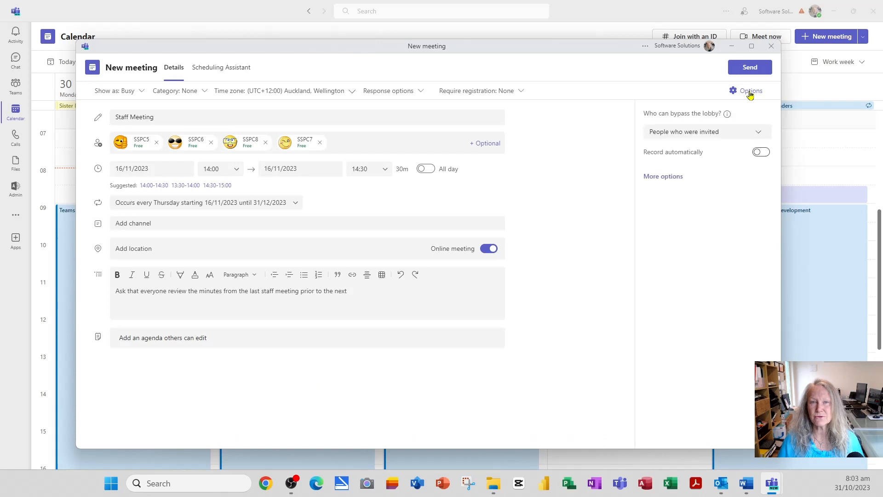
- In the full meeting options, make the first listed invitee a co-organizer
{"action": "left_click", "coordinate": [675, 180]}
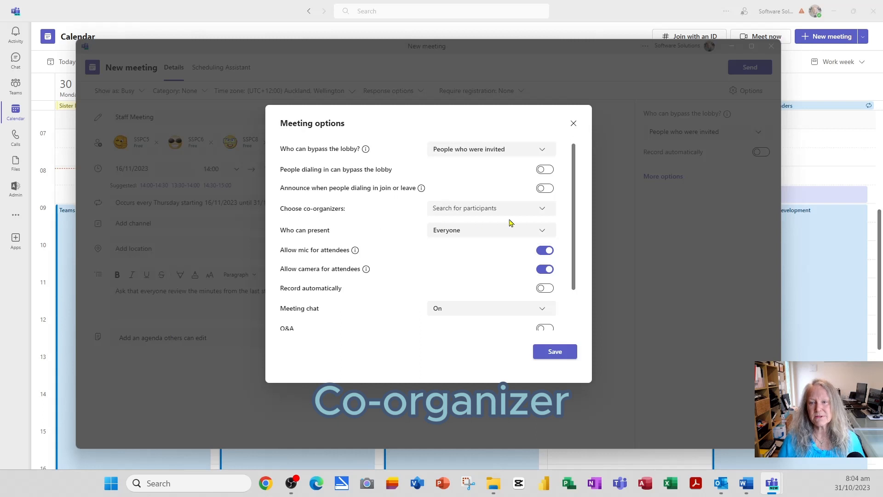
{"action": "left_click", "coordinate": [542, 211]}
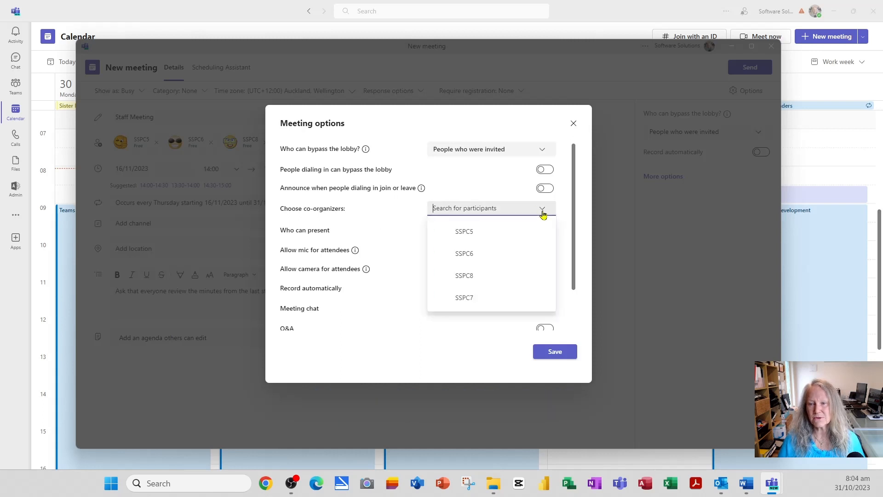
{"action": "left_click", "coordinate": [482, 236]}
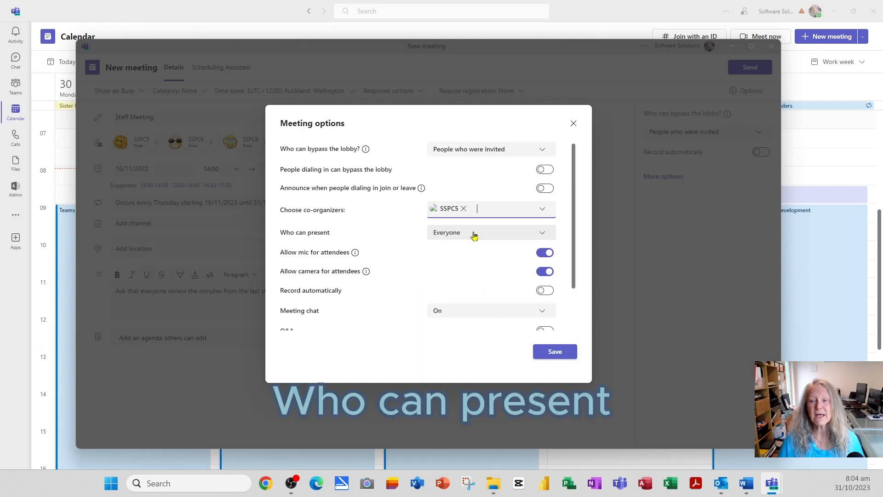
- Keep Everyone as allowed presenters, check the chat and reaction toggles, and save
{"action": "left_click", "coordinate": [474, 236]}
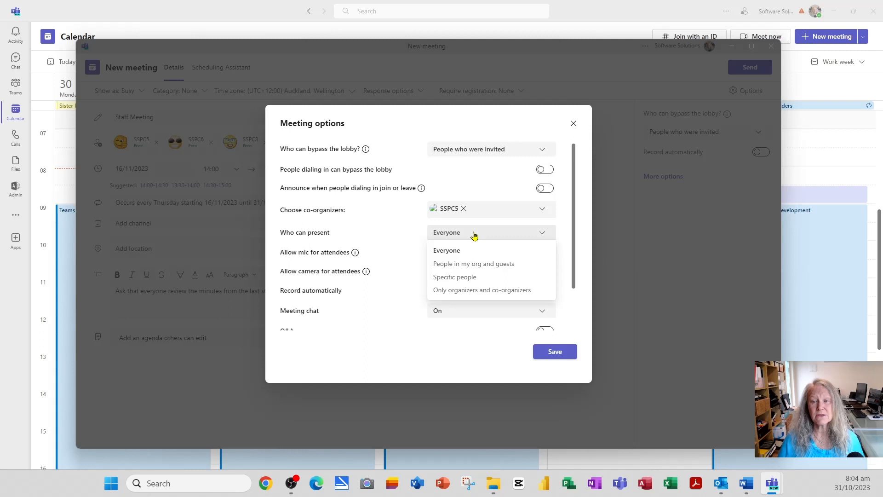
{"action": "left_click", "coordinate": [474, 236]}
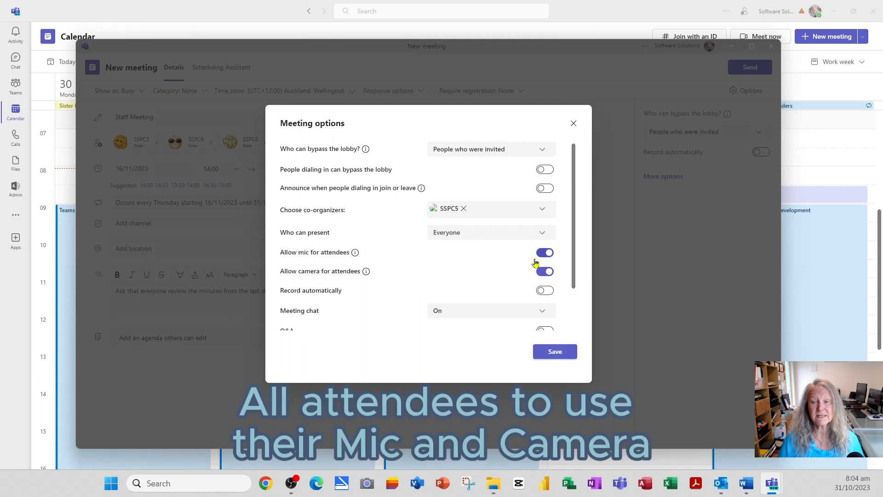
{"action": "scroll", "coordinate": [538, 261], "scroll_direction": "down", "scroll_amount": 1}
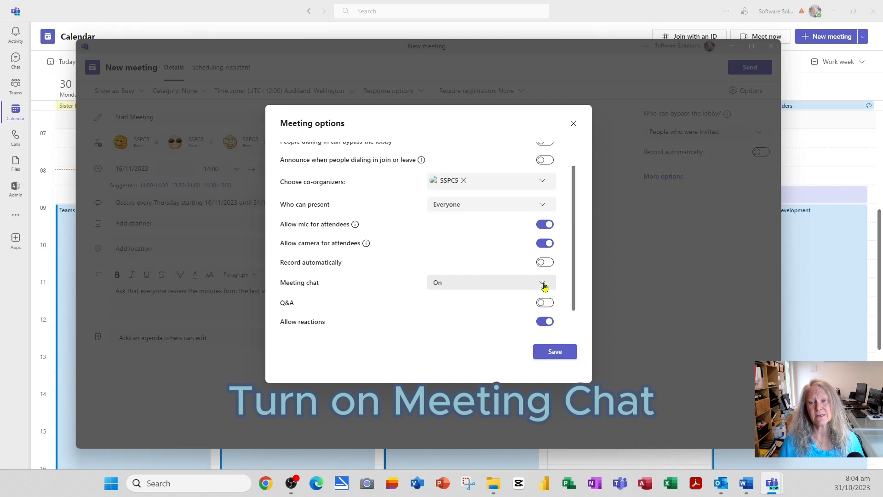
{"action": "scroll", "coordinate": [544, 286], "scroll_direction": "down", "scroll_amount": 1}
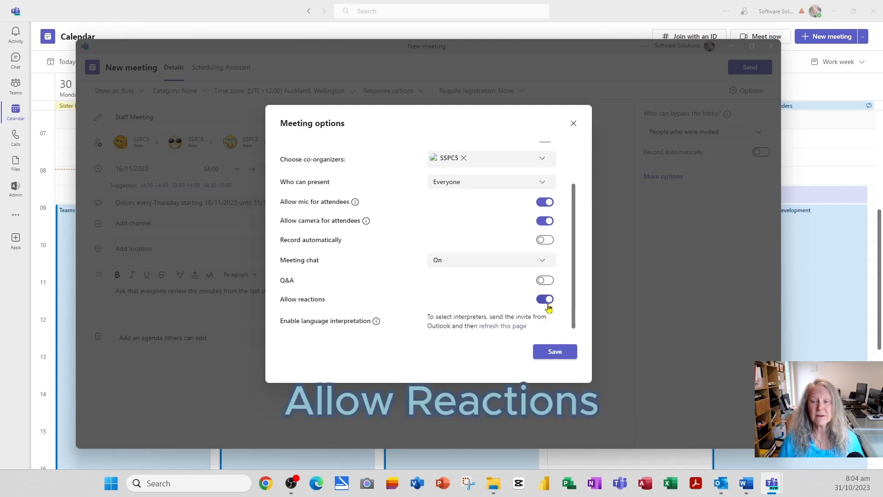
{"action": "left_click", "coordinate": [556, 353]}
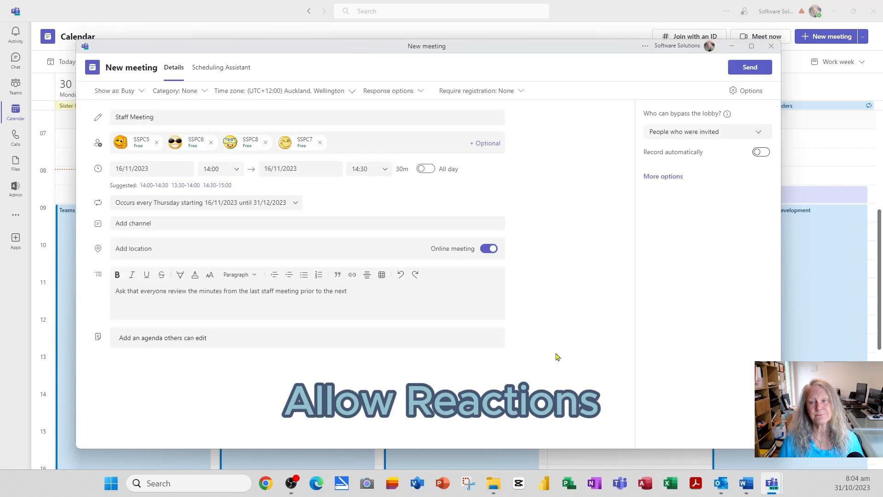
- Start a shared agenda with the items Community Update and Operational Update
{"action": "left_click", "coordinate": [143, 342]}
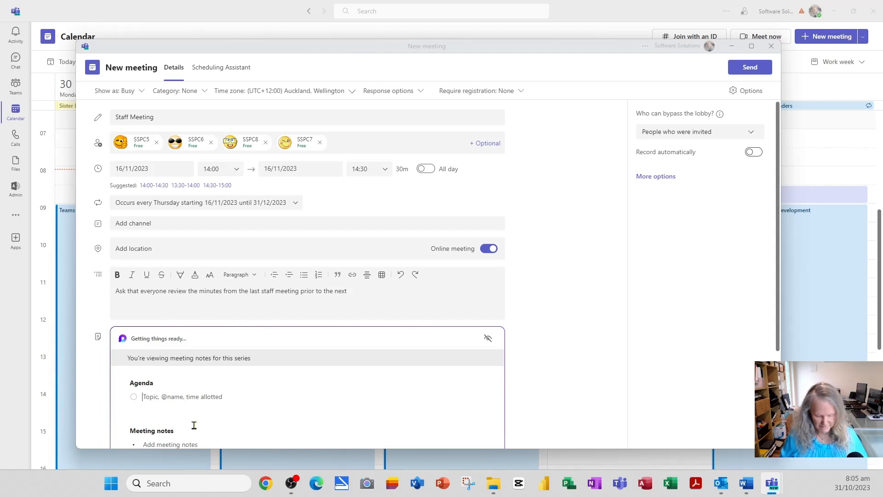
{"action": "type", "text": "Community"}
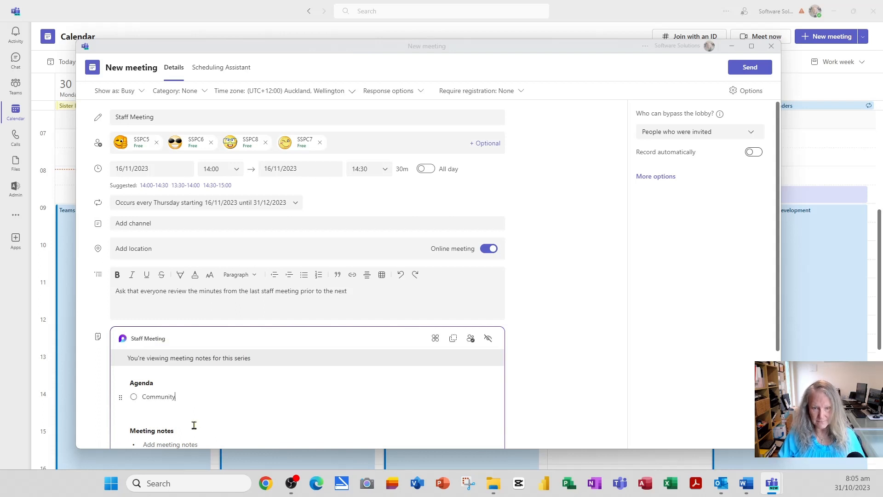
{"action": "type", "text": " Update"}
{"action": "key", "text": "Return"}
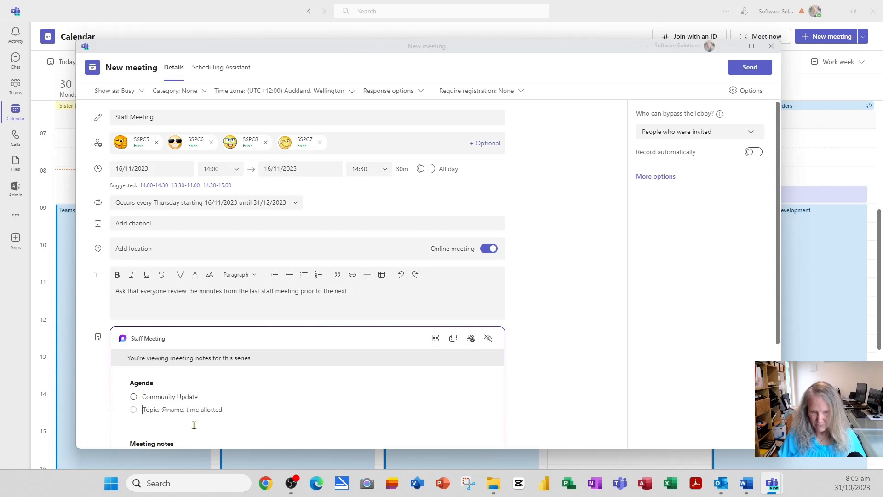
{"action": "type", "text": "Opeational"}
{"action": "key", "text": "BackSpace"}
{"action": "key", "text": "BackSpace"}
{"action": "key", "text": "BackSpace"}
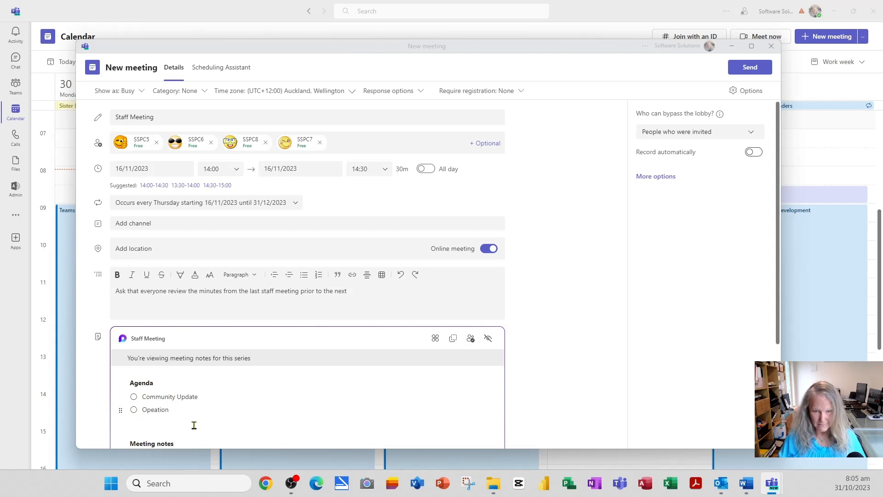
{"action": "type", "text": "rational "}
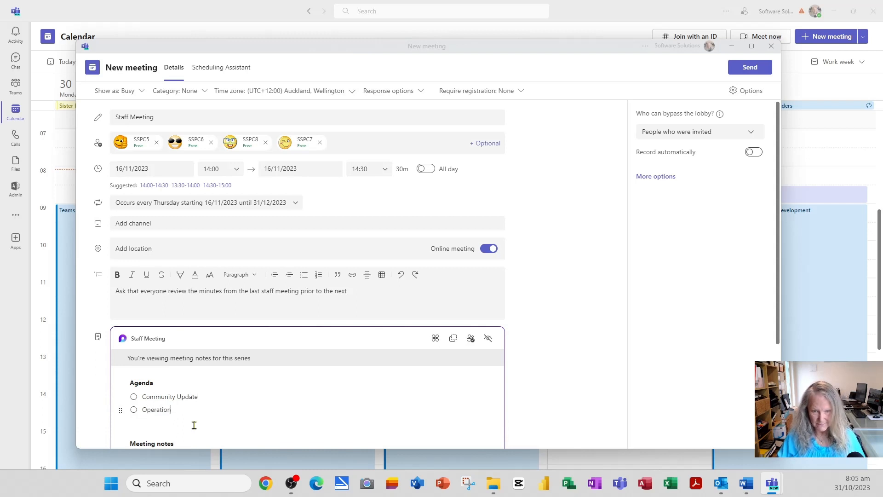
{"action": "type", "text": "Update"}
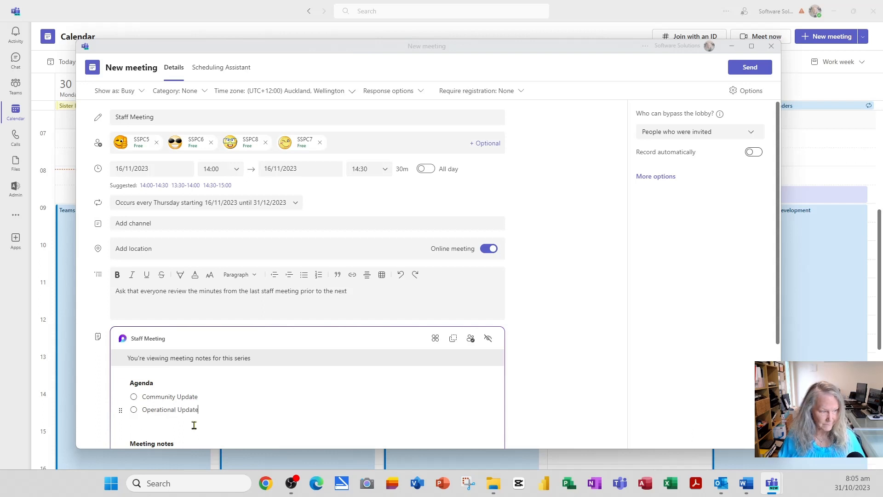
- Add Financials Report and Health and Safety Update as the third and fourth agenda items
{"action": "key", "text": "Return"}
{"action": "type", "text": "Financia"}
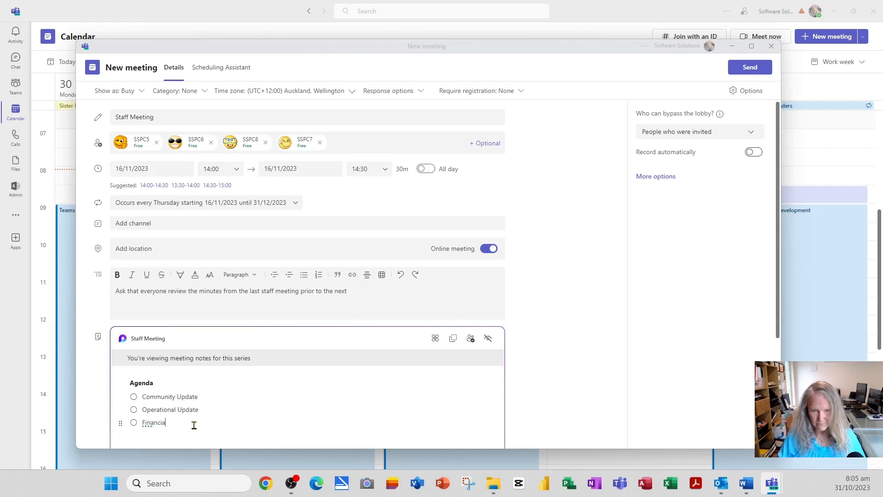
{"action": "type", "text": "ls Report"}
{"action": "key", "text": "Return"}
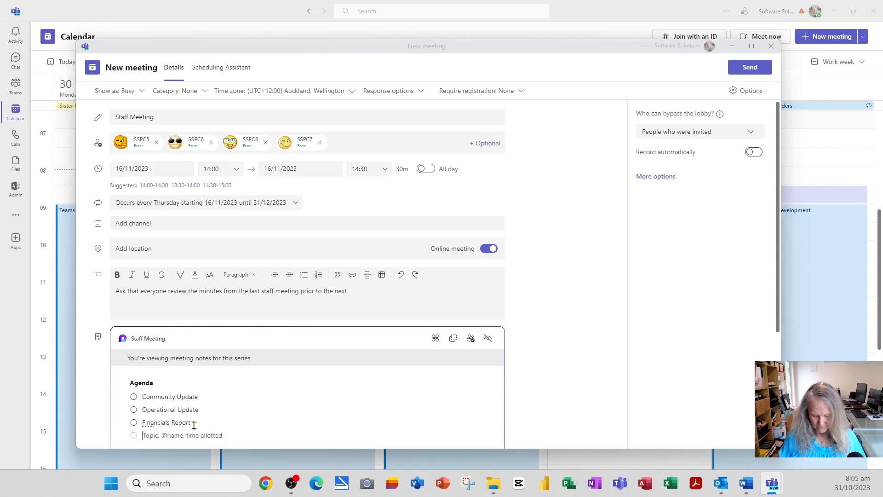
{"action": "type", "text": "Heah"}
{"action": "key", "text": "BackSpace"}
{"action": "type", "text": "l"}
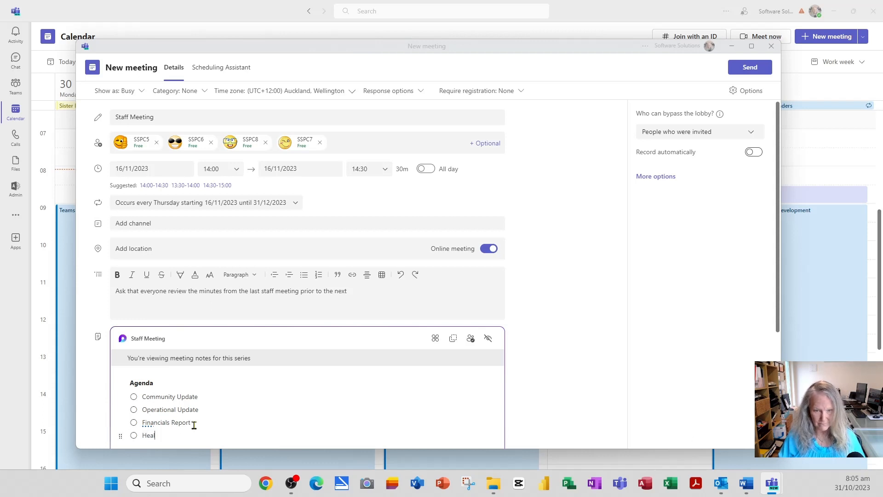
{"action": "type", "text": "th and Safety "}
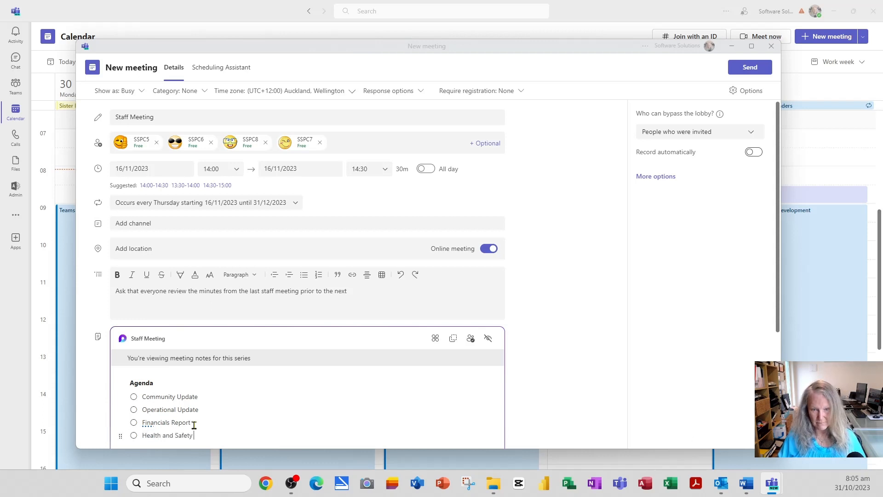
{"action": "type", "text": "Update"}
{"action": "scroll", "coordinate": [233, 419], "scroll_direction": "down", "scroll_amount": 2}
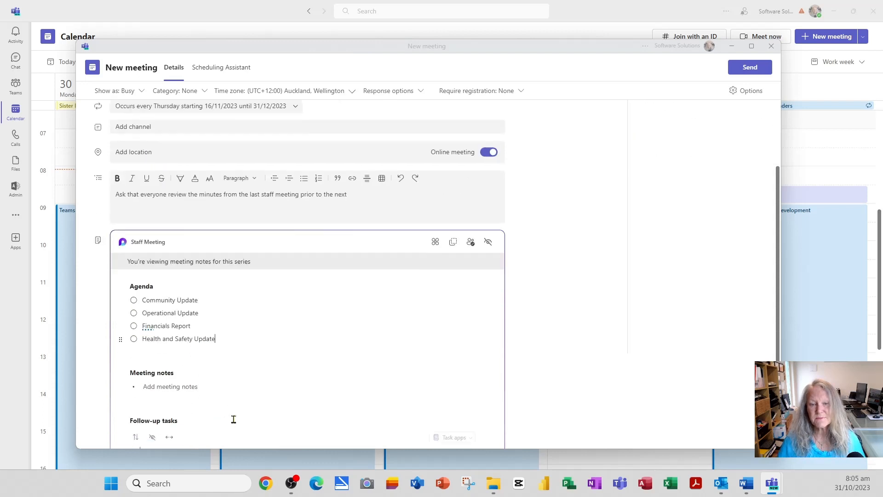
{"action": "scroll", "coordinate": [266, 402], "scroll_direction": "down", "scroll_amount": 1}
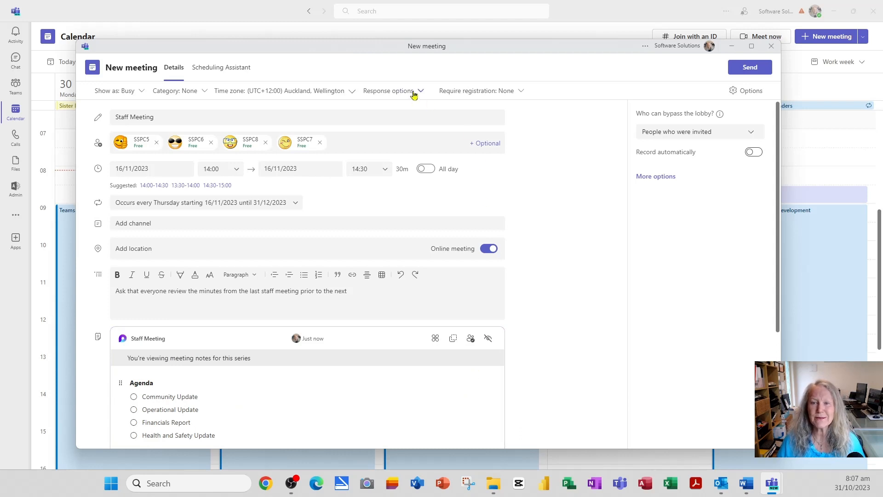
{"action": "left_click", "coordinate": [414, 96]}
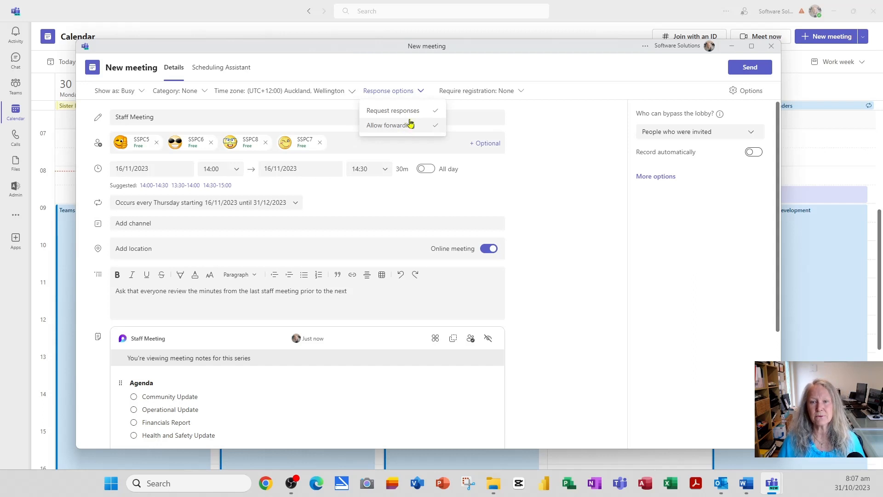
{"action": "left_click", "coordinate": [421, 91]}
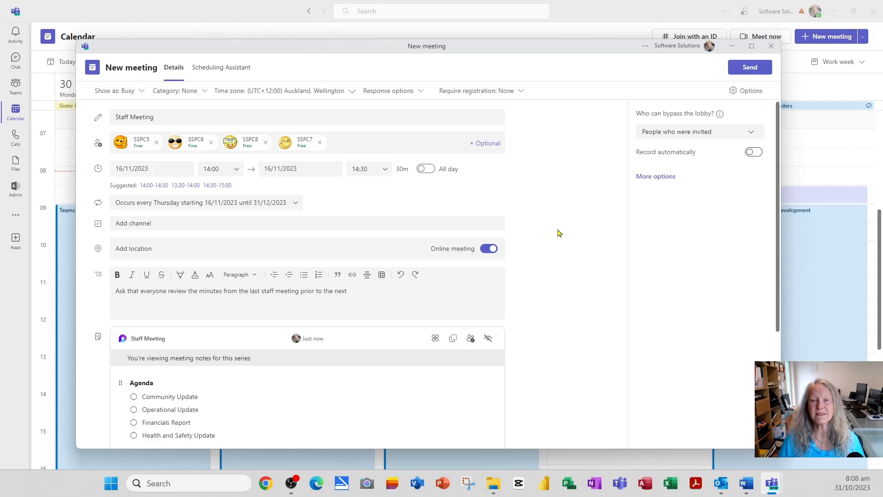
- Send the invite, check the Thursday recurrence through early December, then return to the current week
{"action": "left_click", "coordinate": [750, 69]}
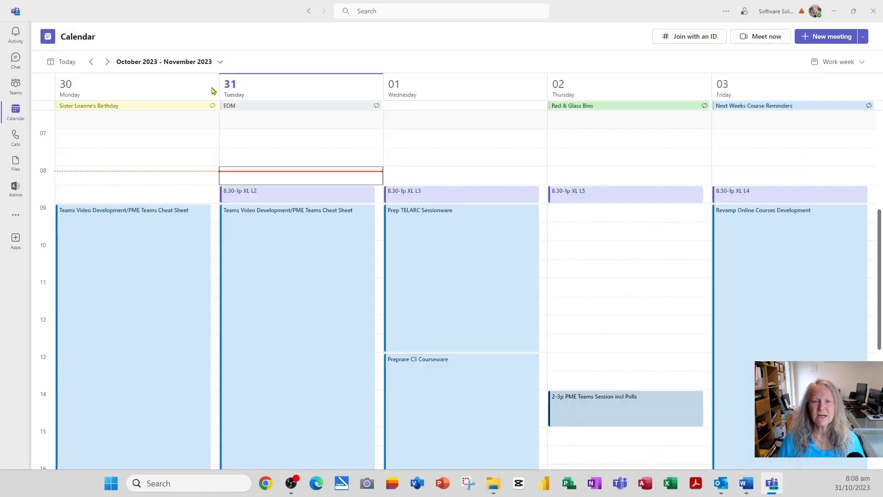
{"action": "left_click", "coordinate": [107, 63]}
{"action": "left_click", "coordinate": [107, 62]}
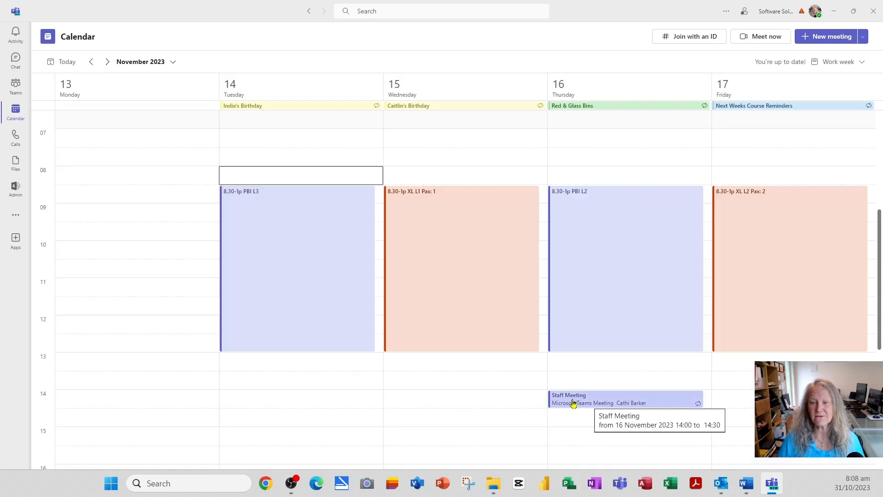
{"action": "left_click", "coordinate": [108, 63]}
{"action": "left_click", "coordinate": [107, 63]}
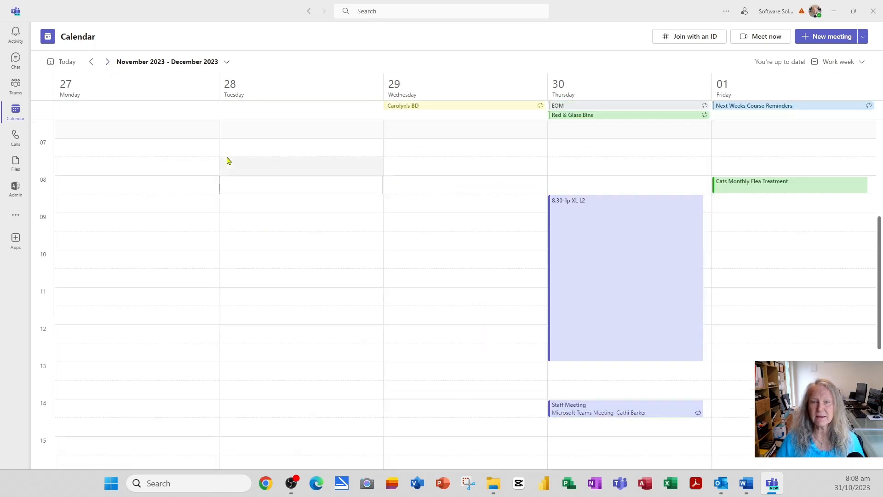
{"action": "left_click", "coordinate": [107, 63]}
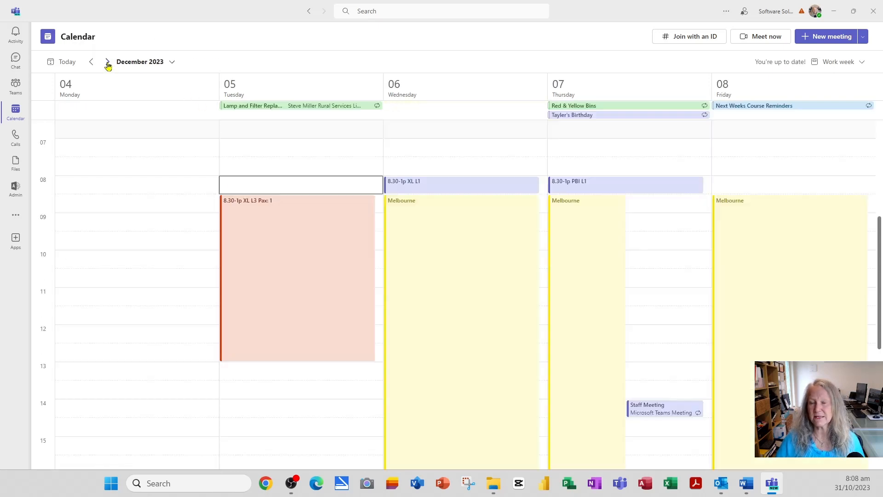
{"action": "left_click", "coordinate": [65, 63]}
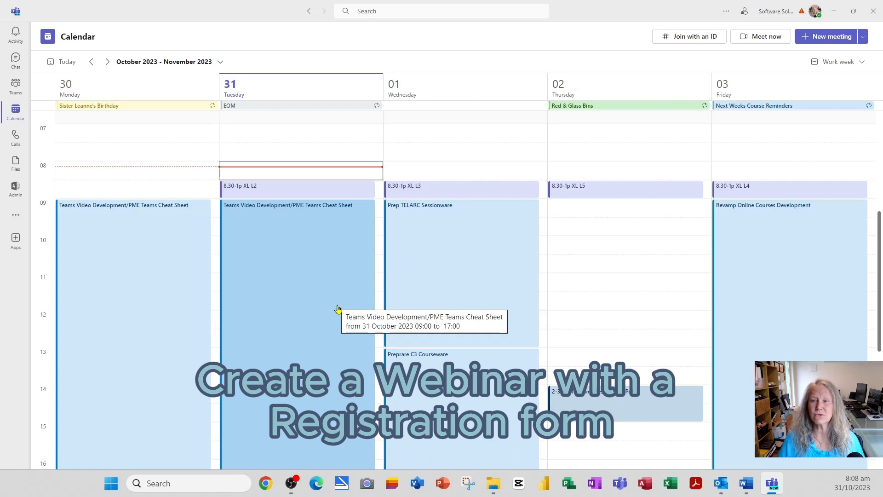
- Create a new meeting titled 'Financials Webinar'
{"action": "left_click", "coordinate": [824, 38]}
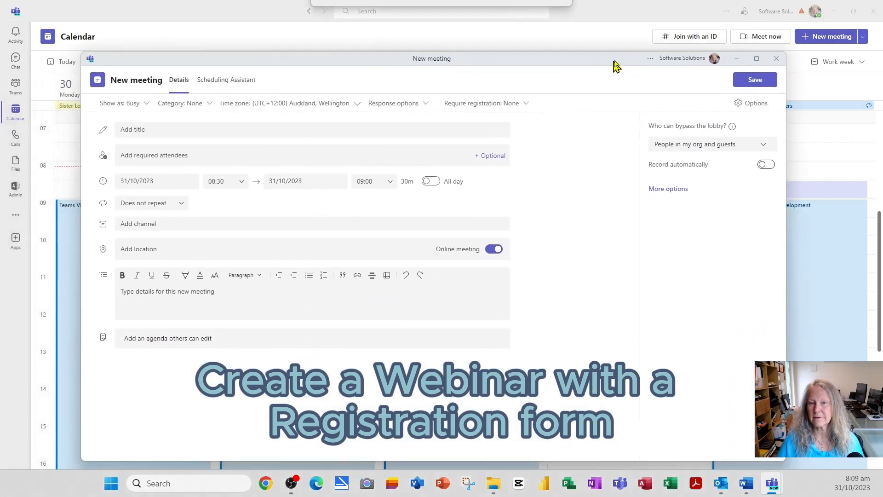
{"action": "left_click", "coordinate": [157, 118]}
{"action": "type", "text": "Financials Webinar"}
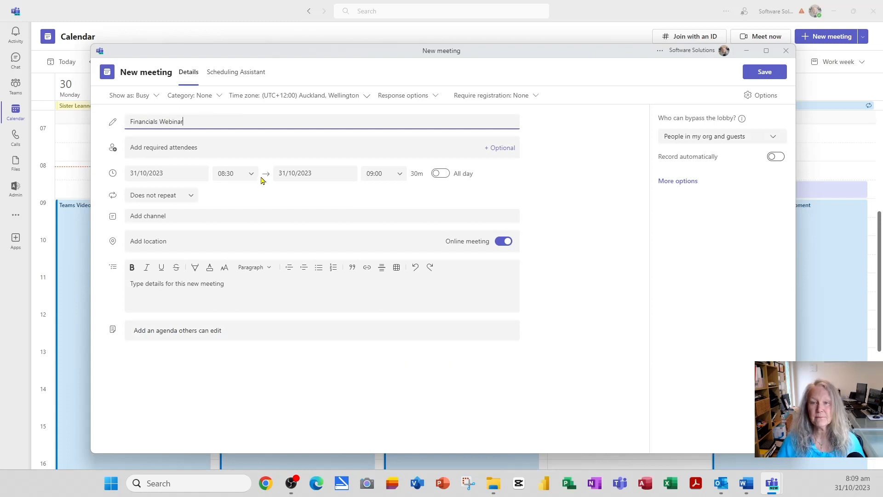
{"action": "left_click", "coordinate": [111, 150]}
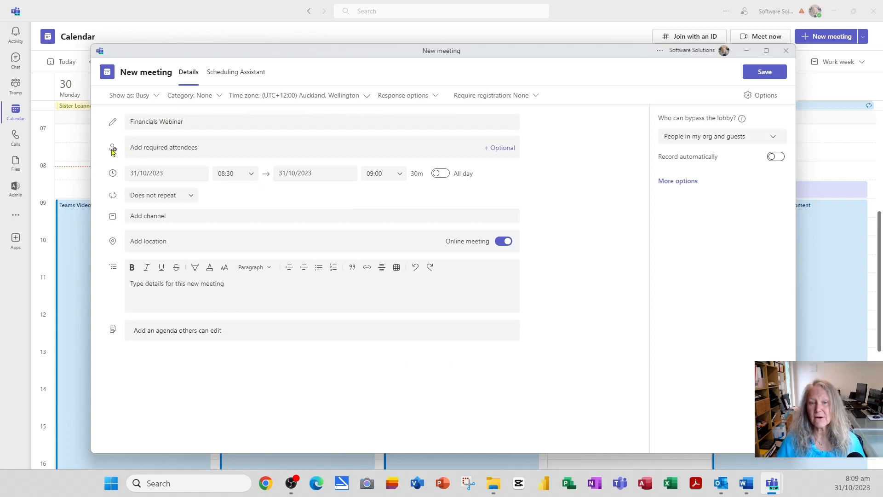
- Add the five required attendees and set the meeting date to 30 November 2023
{"action": "left_click", "coordinate": [146, 149]}
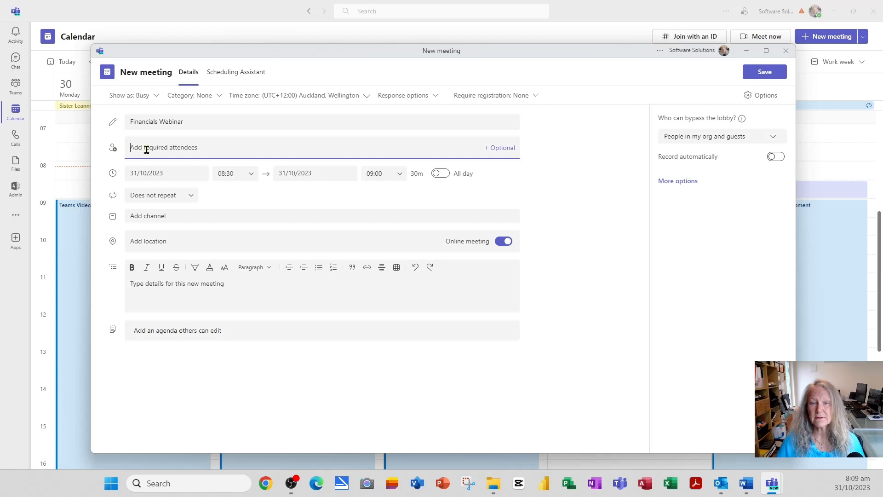
{"action": "key", "text": "ctrl+v"}
{"action": "left_click", "coordinate": [184, 173]}
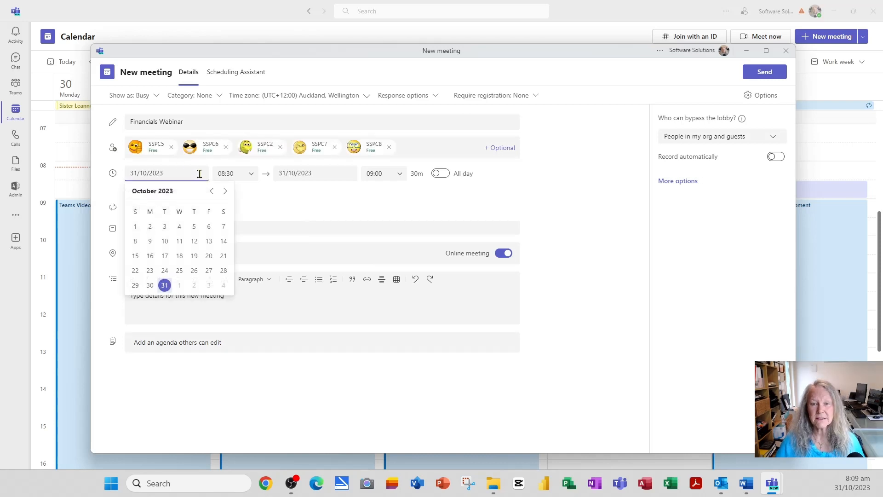
{"action": "left_click", "coordinate": [226, 193]}
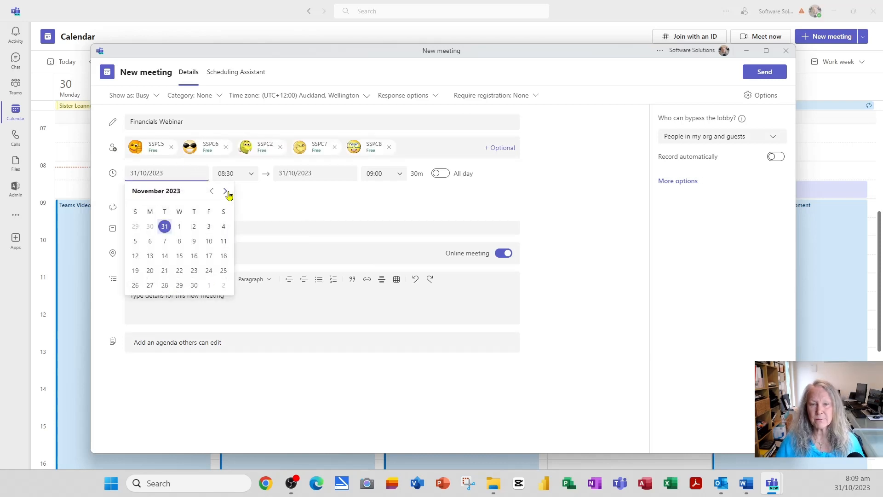
{"action": "left_click", "coordinate": [195, 287]}
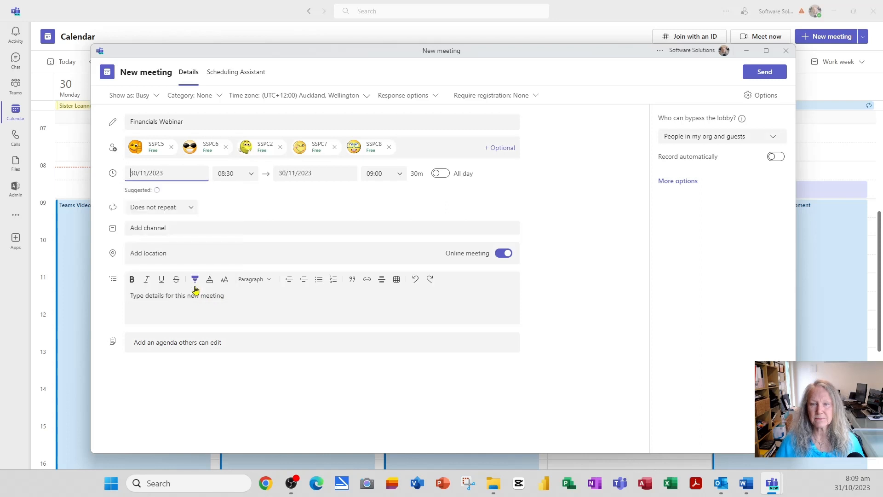
- In the Scheduling Assistant, move the webinar to 13:00 and extend it to end at 14:00
{"action": "left_click", "coordinate": [234, 78]}
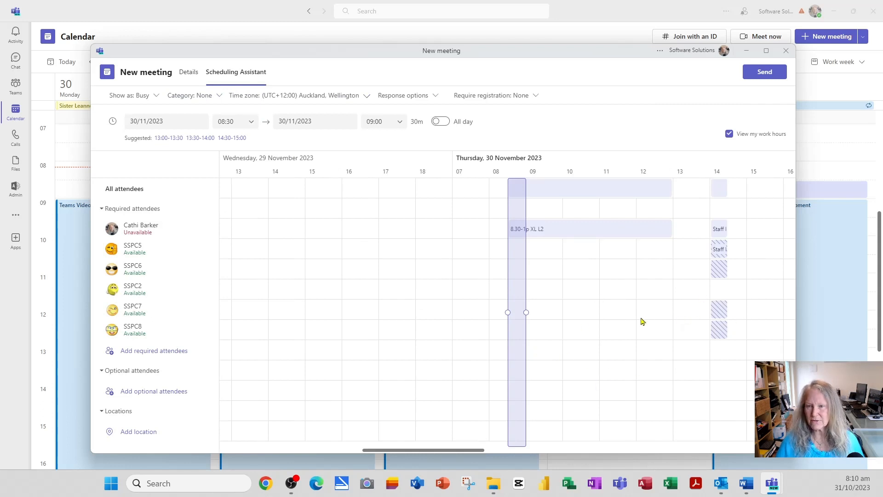
{"action": "left_click_drag", "start_coordinate": [514, 295], "coordinate": [681, 281]}
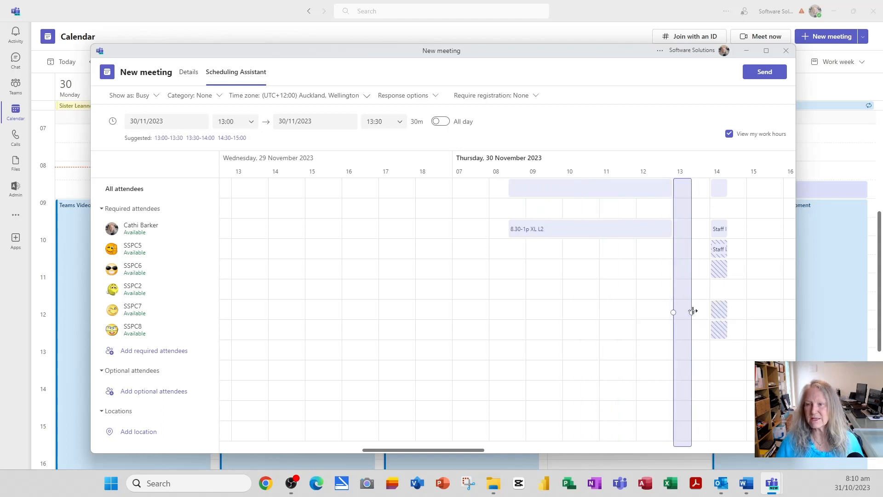
{"action": "left_click_drag", "start_coordinate": [692, 313], "coordinate": [714, 312]}
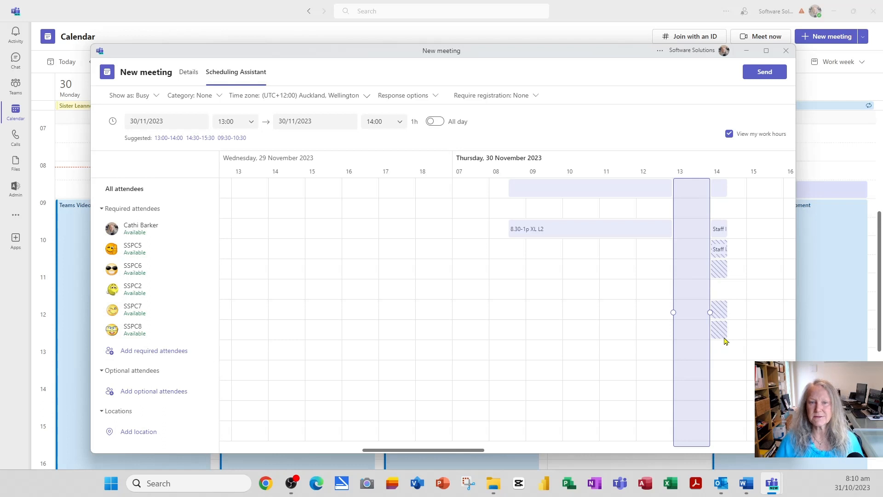
{"action": "left_click", "coordinate": [188, 76]}
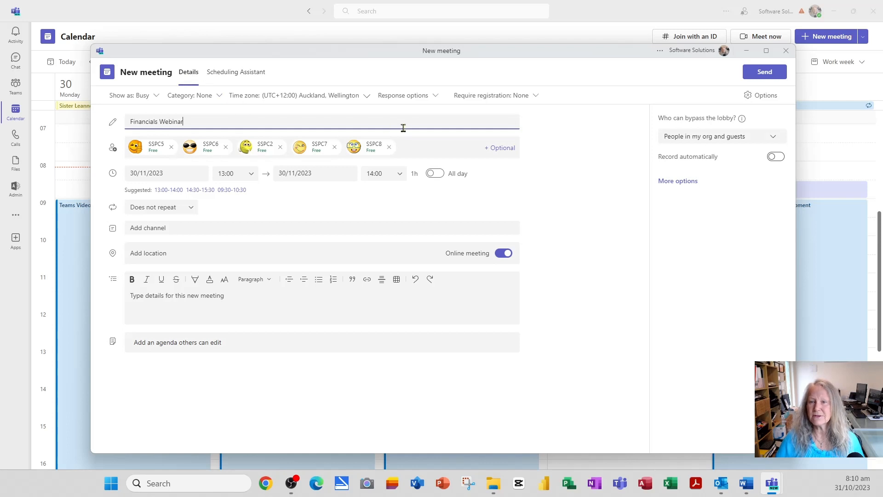
- Set Require registration to For everyone to open the webinar registration page
{"action": "left_click", "coordinate": [503, 99]}
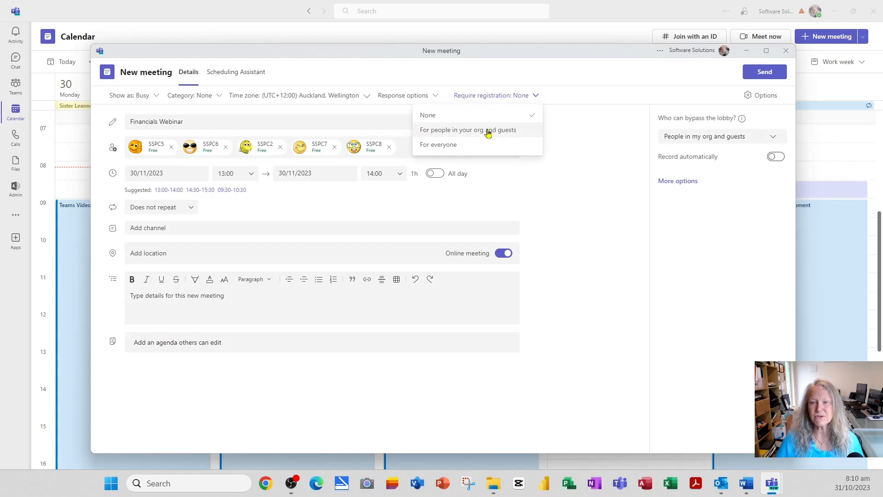
{"action": "left_click", "coordinate": [448, 149]}
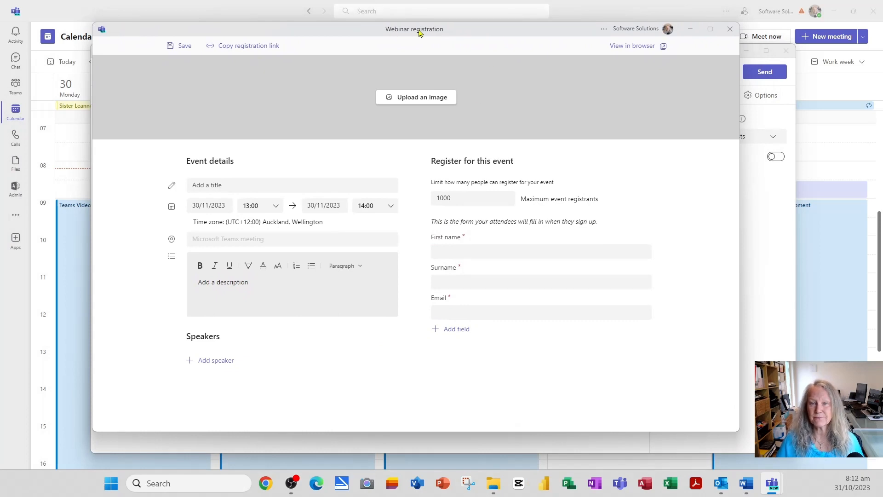
- Upload Lighthouse.jpg as the registration page banner image
{"action": "left_click", "coordinate": [436, 99]}
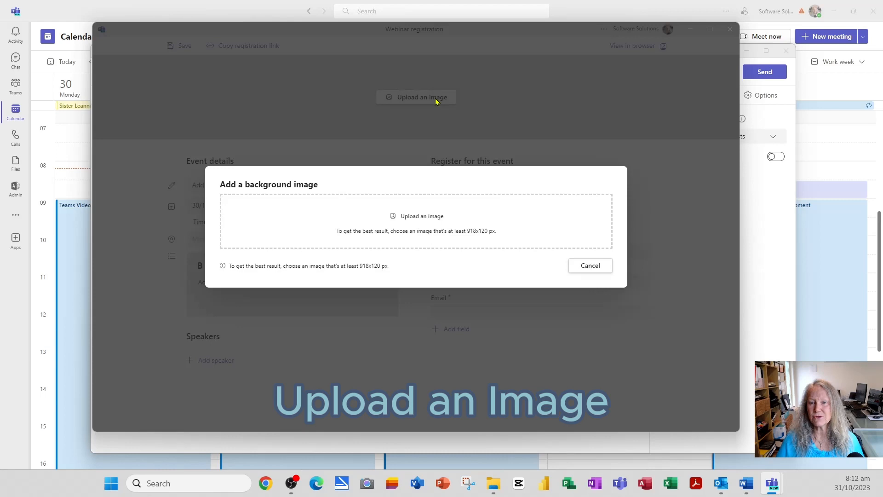
{"action": "left_click", "coordinate": [420, 217]}
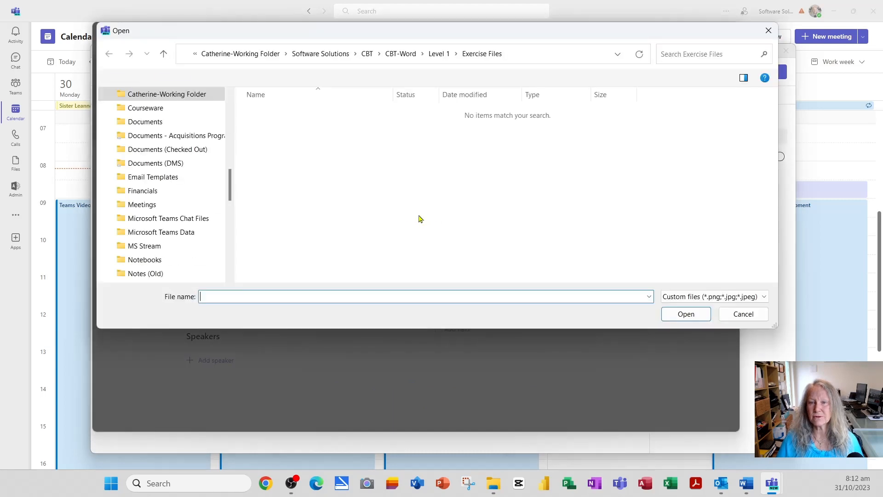
{"action": "left_click", "coordinate": [269, 191]}
{"action": "left_click", "coordinate": [685, 315]}
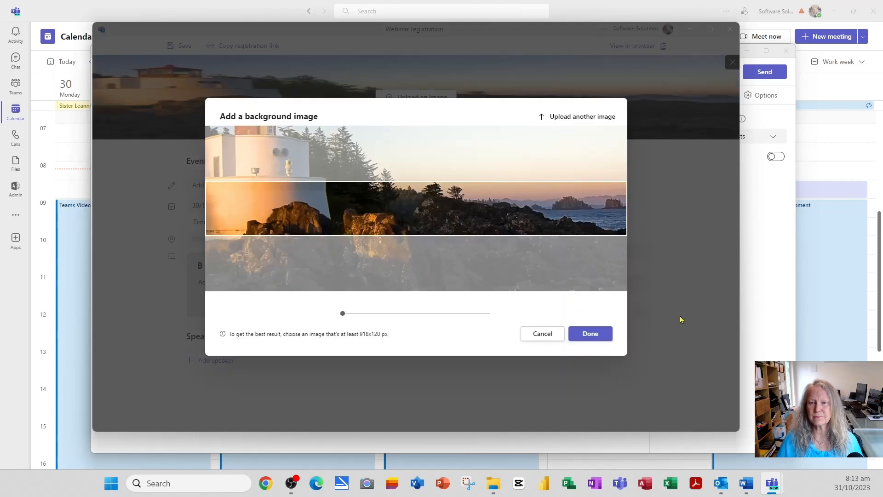
- Reposition and zoom the lighthouse photo in the crop area, then accept the banner
{"action": "left_click_drag", "start_coordinate": [352, 208], "coordinate": [373, 299]}
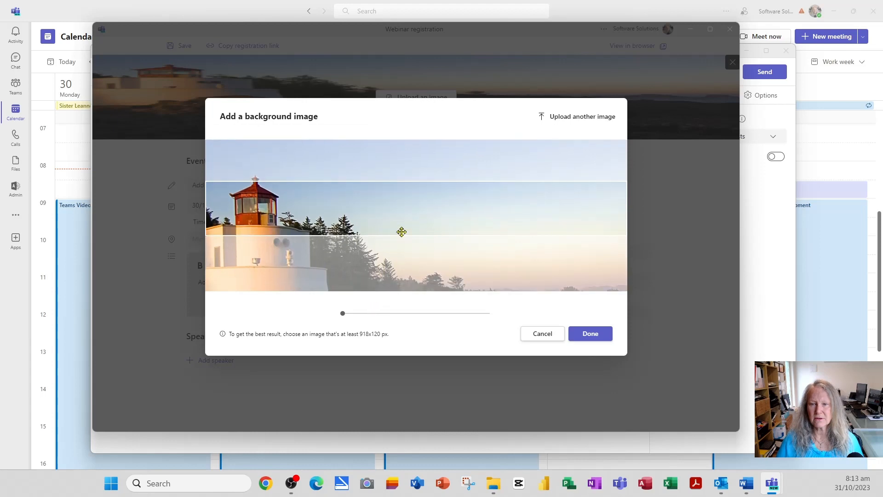
{"action": "left_click", "coordinate": [403, 314]}
{"action": "left_click", "coordinate": [447, 315]}
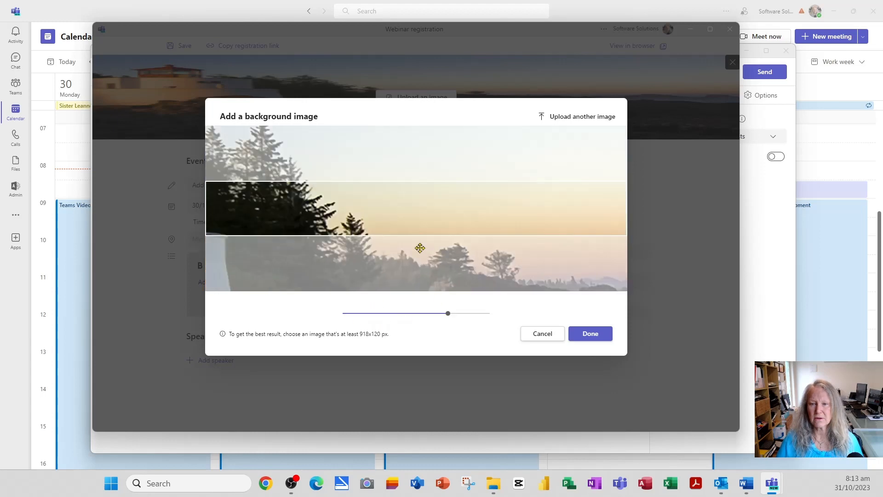
{"action": "left_click_drag", "start_coordinate": [402, 221], "coordinate": [602, 234]}
{"action": "left_click", "coordinate": [348, 314]}
{"action": "left_click", "coordinate": [599, 334]}
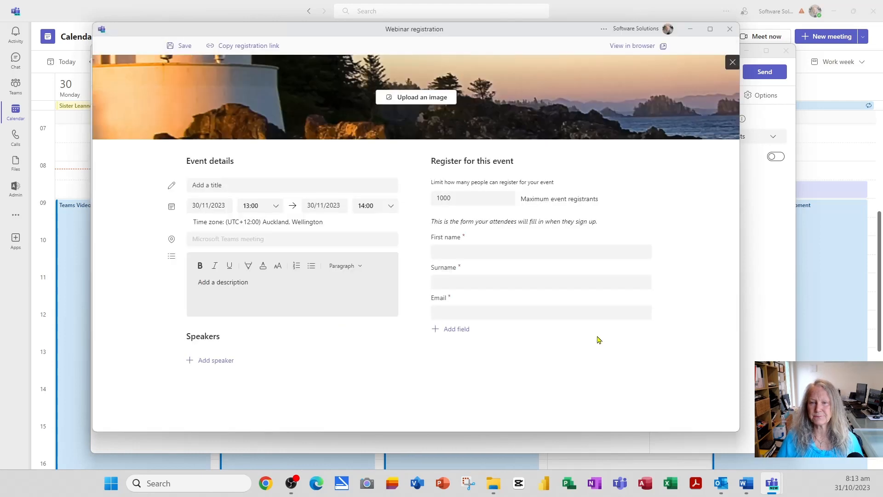
- Title the registration page 'Financials Update Webinar' and cap maximum registrants at 100
{"action": "left_click", "coordinate": [225, 185]}
{"action": "type", "text": "Financials Update Webinar"}
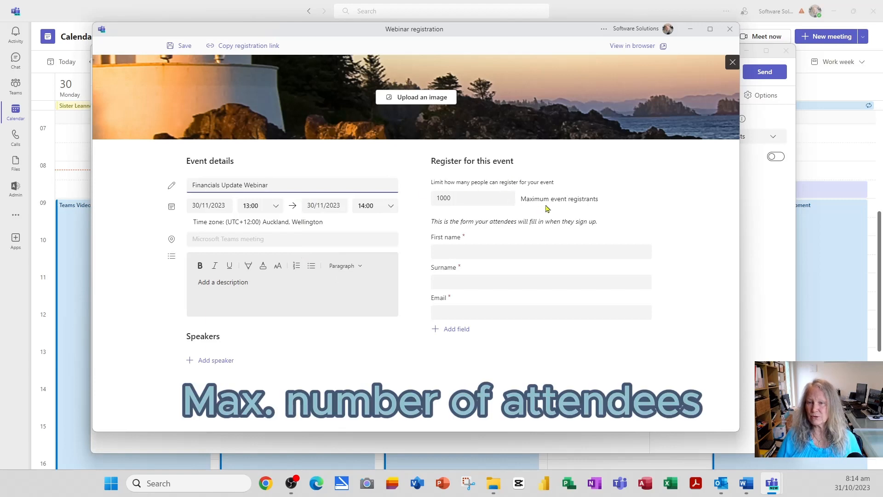
{"action": "double_click", "coordinate": [468, 197]}
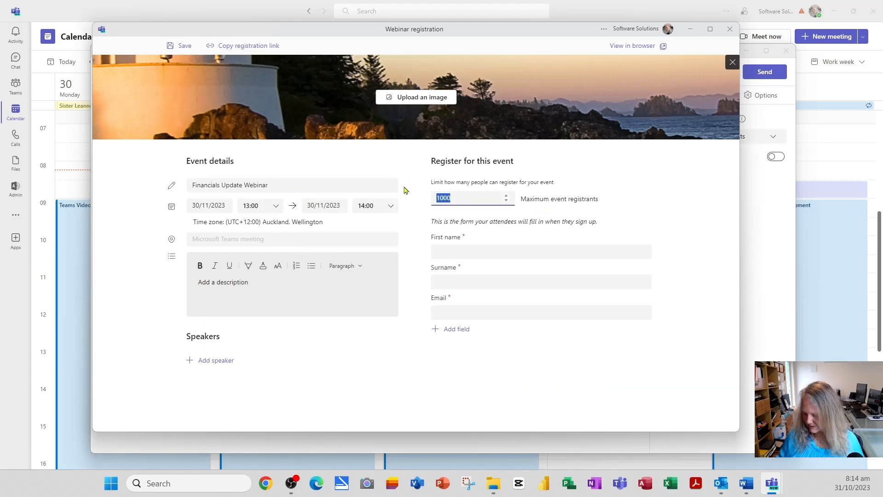
{"action": "type", "text": "10"}
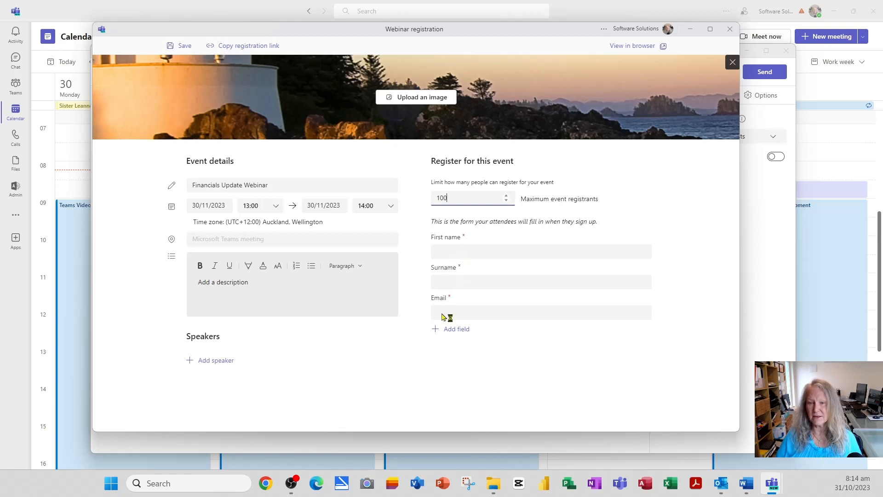
{"action": "left_click", "coordinate": [411, 363]}
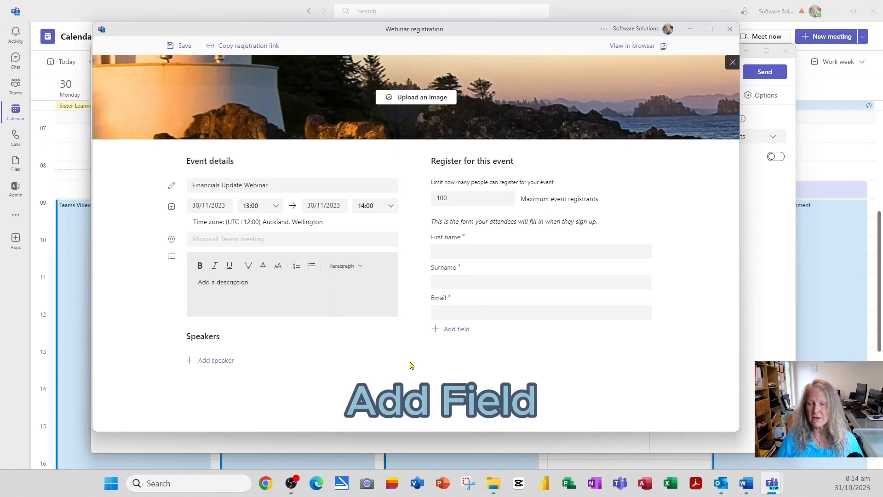
- Add a required Input-type customised question 'Mobile Phone' to the registration form
{"action": "left_click", "coordinate": [461, 329]}
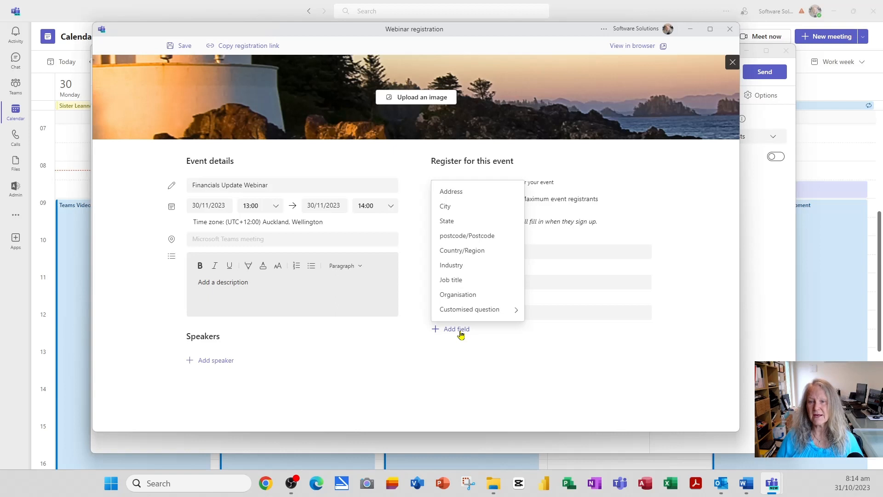
{"action": "left_click", "coordinate": [465, 315]}
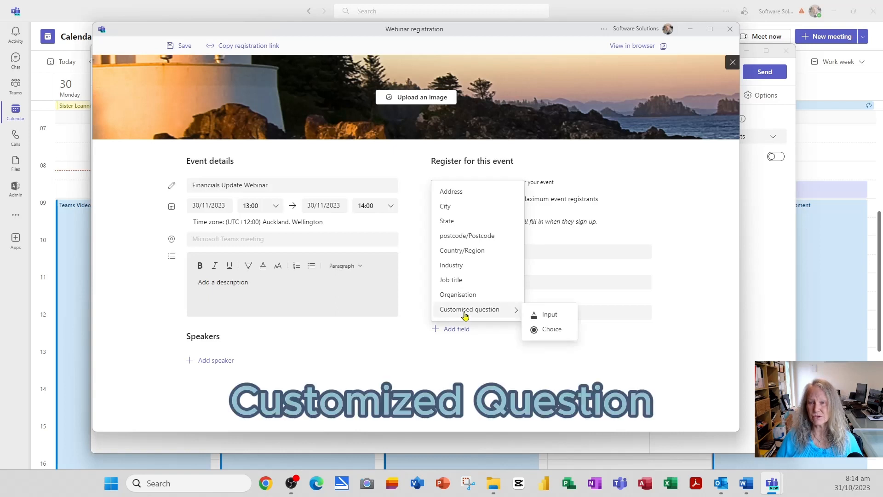
{"action": "left_click", "coordinate": [550, 316]}
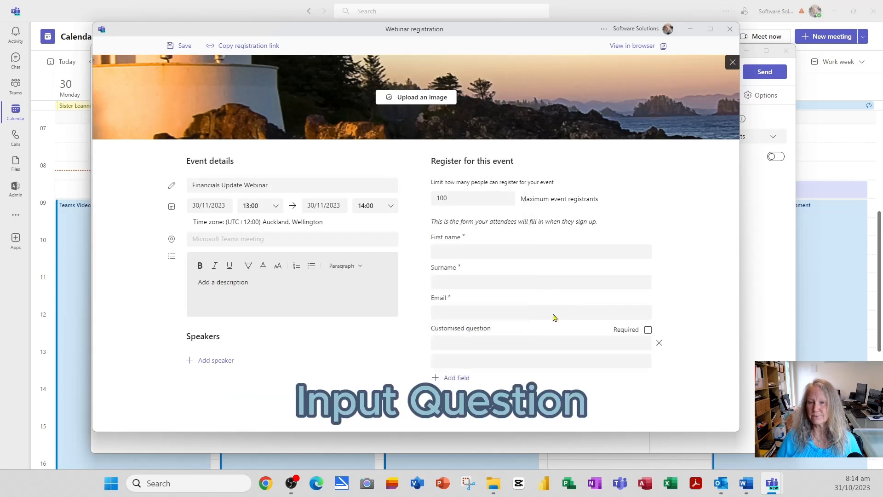
{"action": "left_click", "coordinate": [478, 342]}
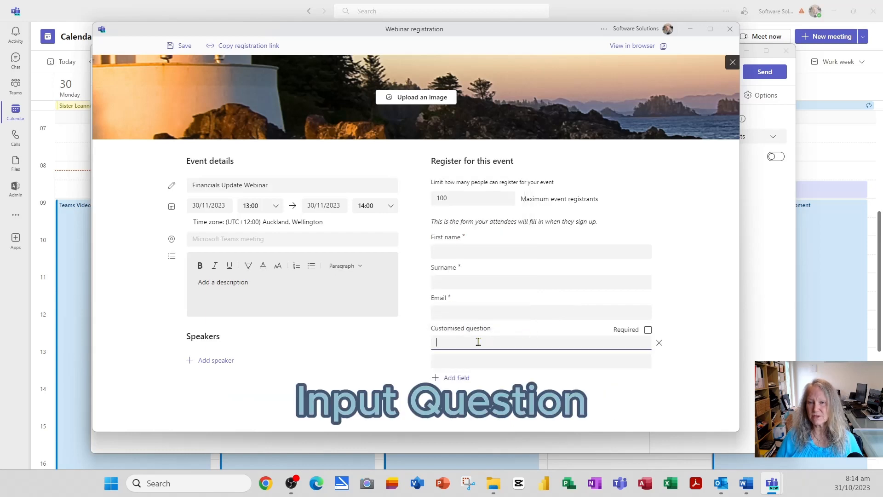
{"action": "type", "text": "Mov"}
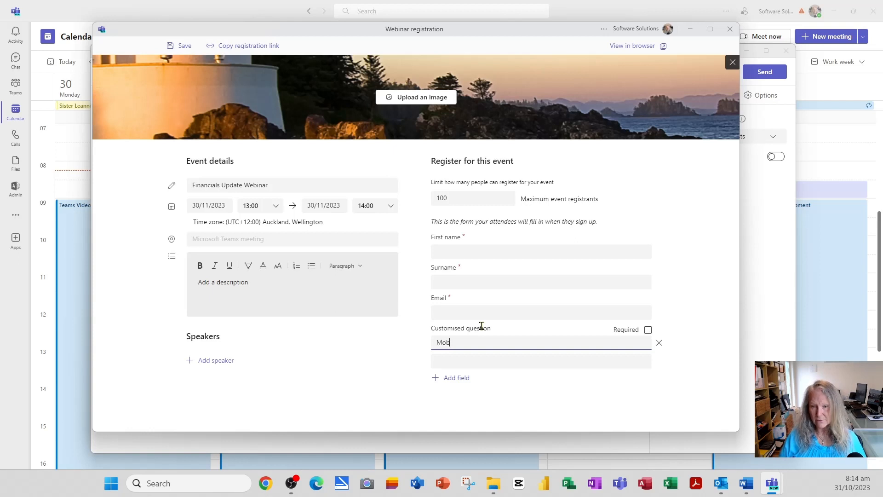
{"action": "type", "text": "ile Phone"}
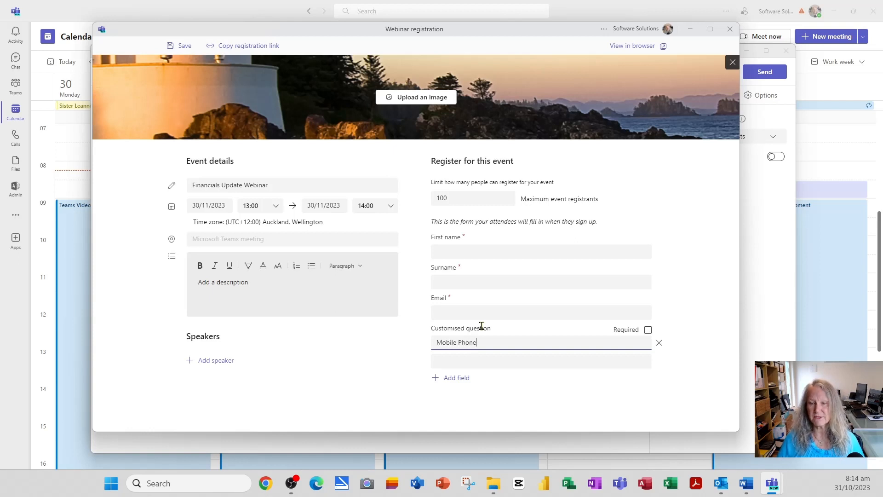
{"action": "left_click", "coordinate": [649, 331]}
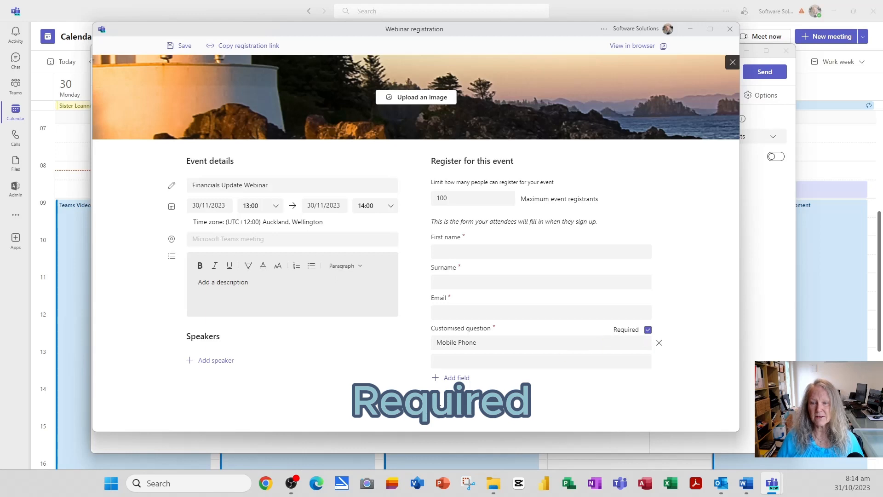
{"action": "left_click", "coordinate": [457, 378]}
- Add a multiple-choice question asking whether attendees prefer electronic or hard copy financials
{"action": "mouse_move", "coordinate": [459, 363]}
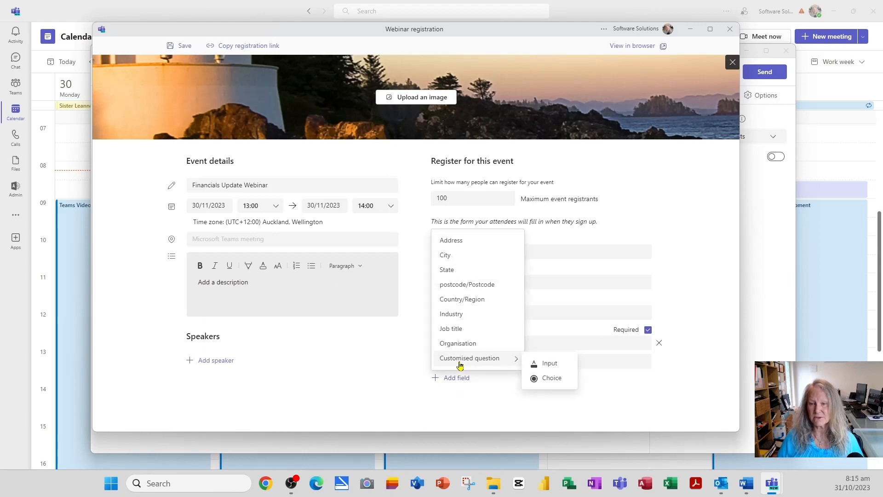
{"action": "left_click", "coordinate": [548, 379]}
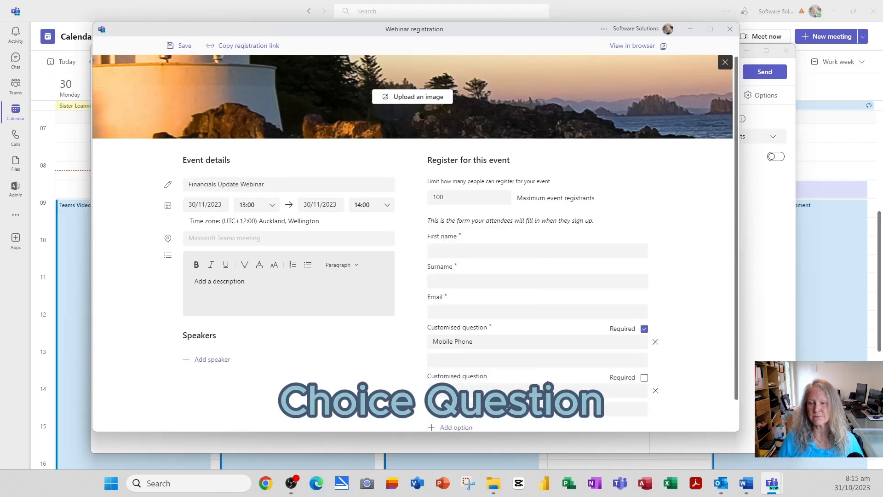
{"action": "scroll", "coordinate": [548, 383], "scroll_direction": "down", "scroll_amount": 1}
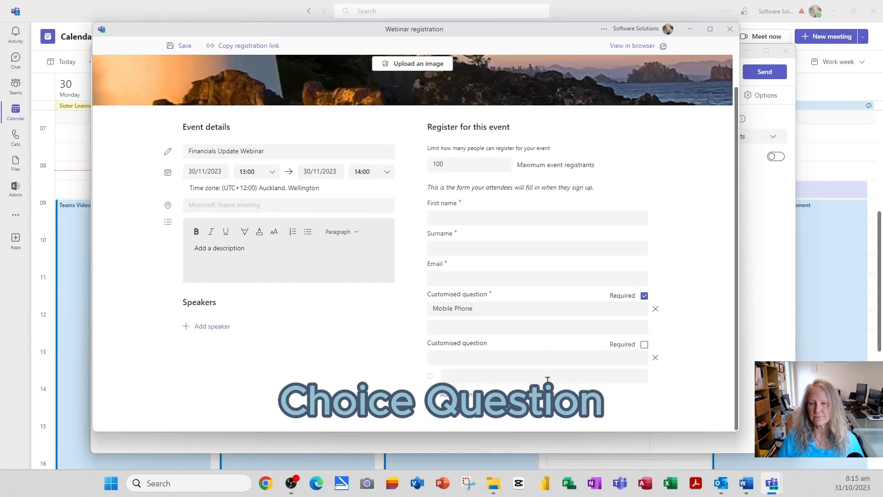
{"action": "left_click", "coordinate": [452, 357]}
{"action": "type", "text": "Would you"}
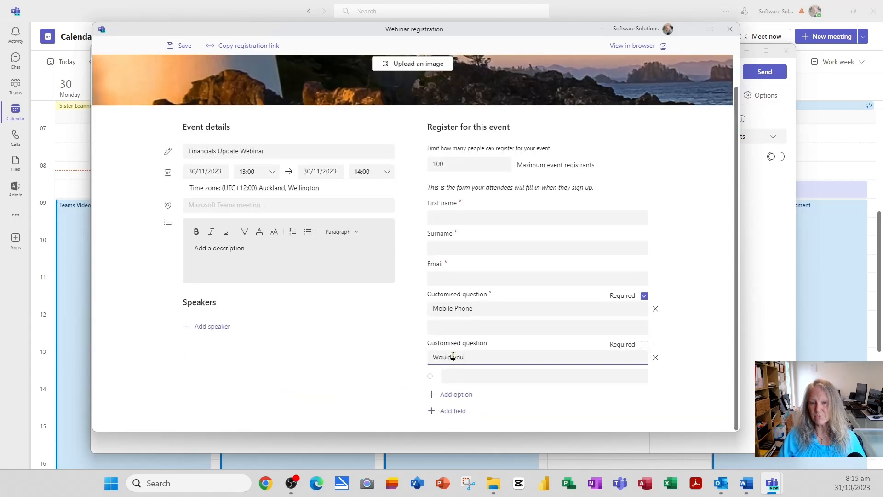
{"action": "type", "text": " prefer appo"}
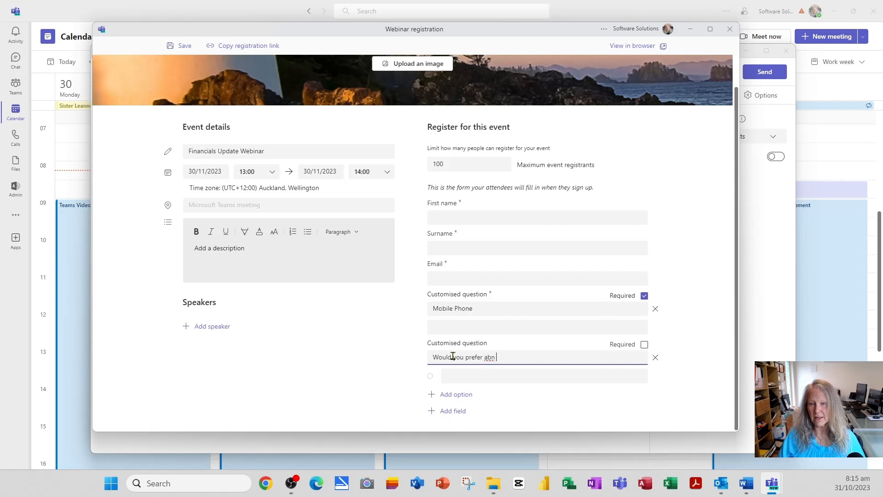
{"action": "key", "text": "BackSpace"}
{"action": "key", "text": "BackSpace"}
{"action": "key", "text": "BackSpace"}
{"action": "type", "text": "n electronic or ha"}
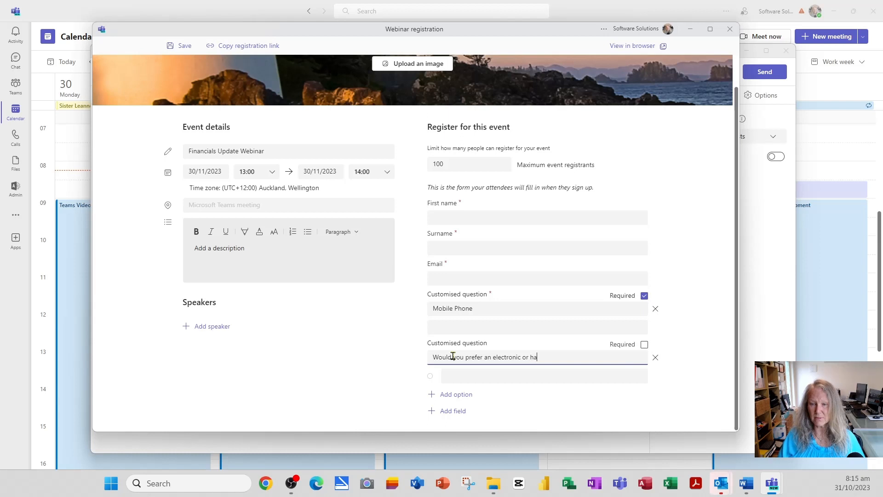
{"action": "type", "text": "rd copy of the "}
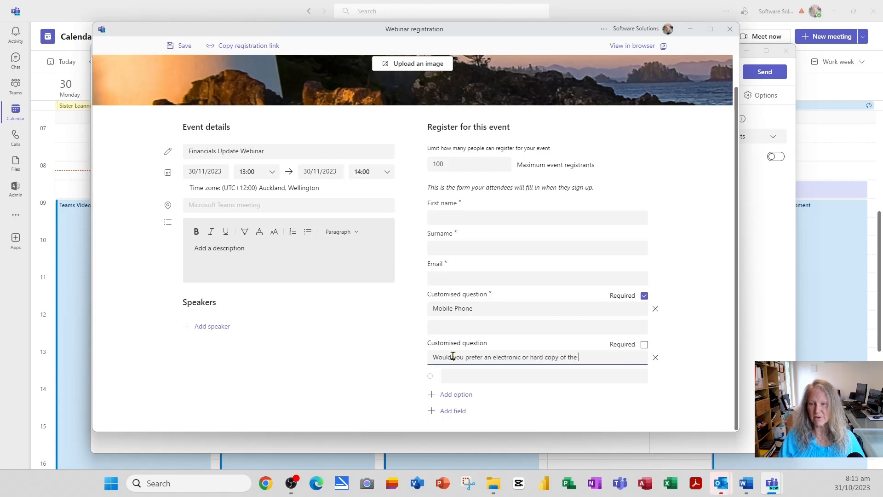
{"action": "type", "text": "financials?"}
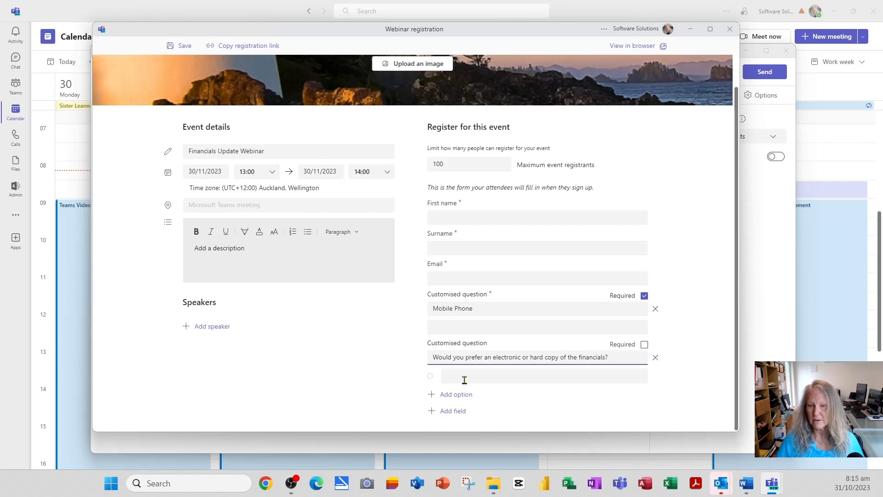
- Give the question Electronic and Hardcopy answer options and mark it Required
{"action": "left_click", "coordinate": [460, 376]}
{"action": "type", "text": "Electronic"}
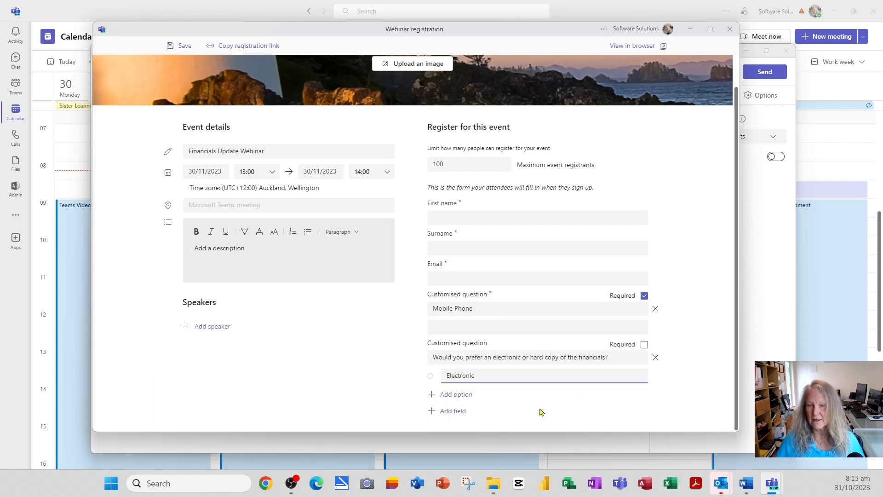
{"action": "left_click", "coordinate": [460, 393]}
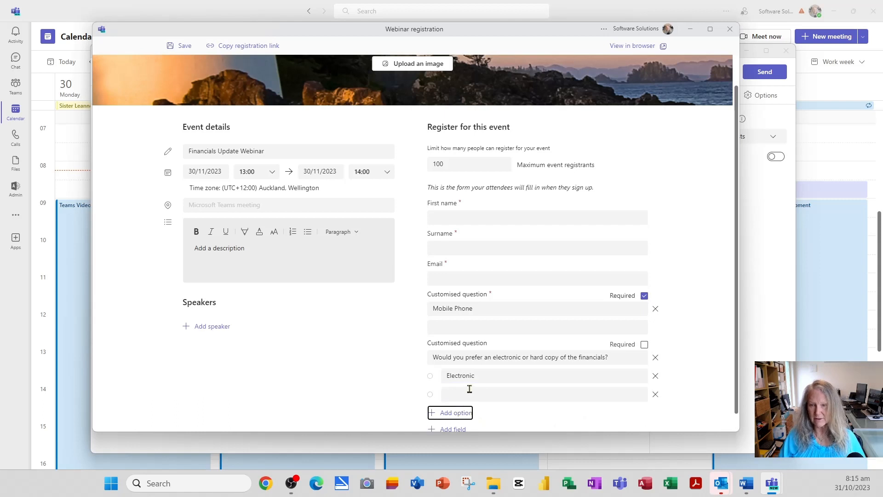
{"action": "left_click", "coordinate": [468, 394]}
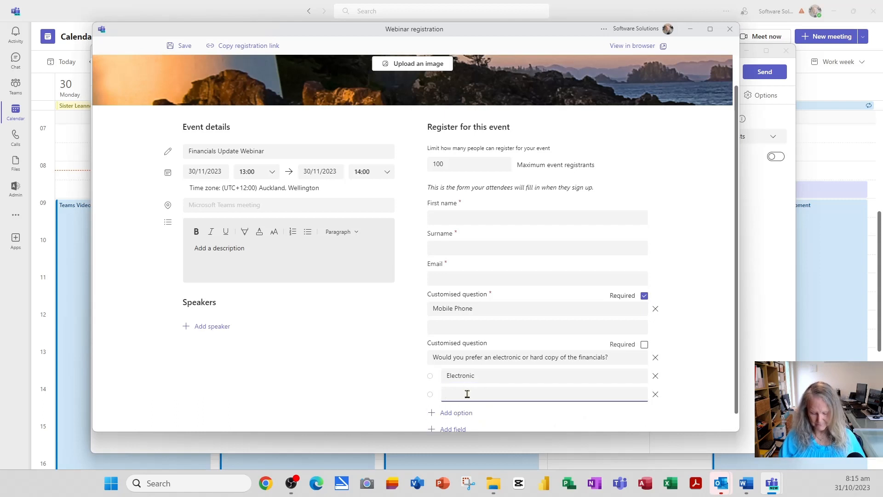
{"action": "type", "text": "Hardcopy"}
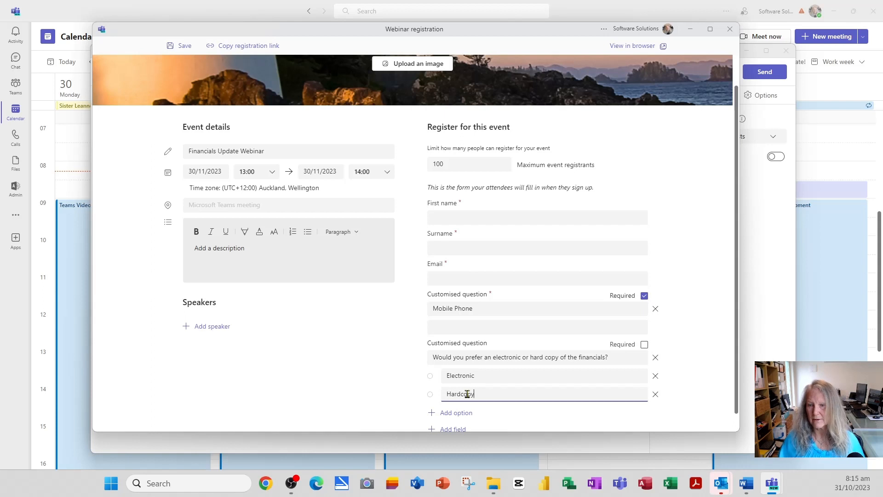
{"action": "left_click", "coordinate": [645, 344]}
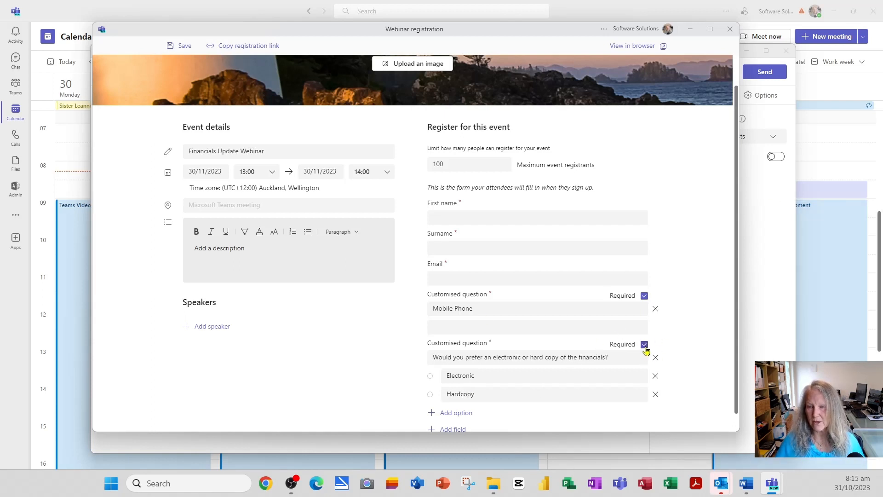
{"action": "scroll", "coordinate": [690, 375], "scroll_direction": "down", "scroll_amount": 1}
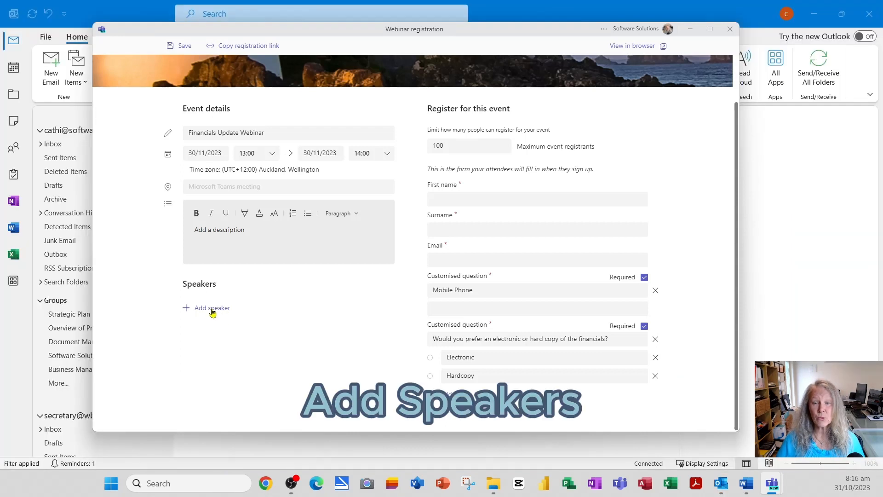
- Add a speaker by name and paste their profile link as the bio
{"action": "left_click", "coordinate": [212, 307]}
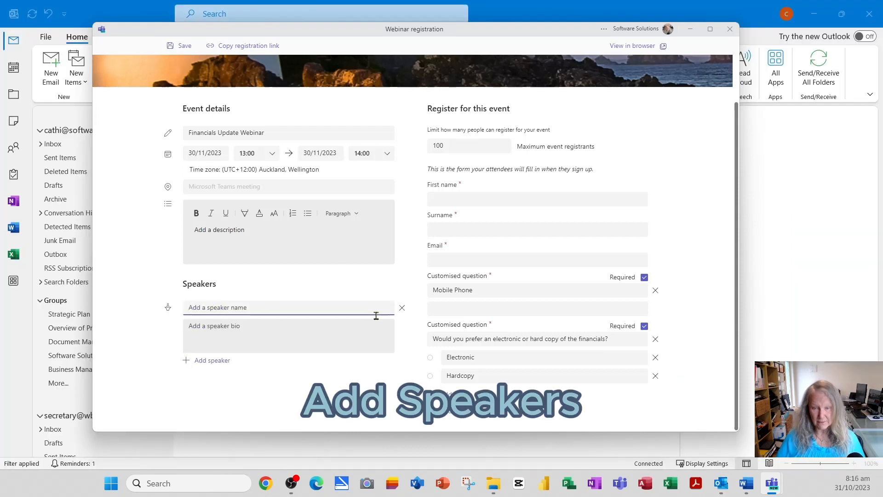
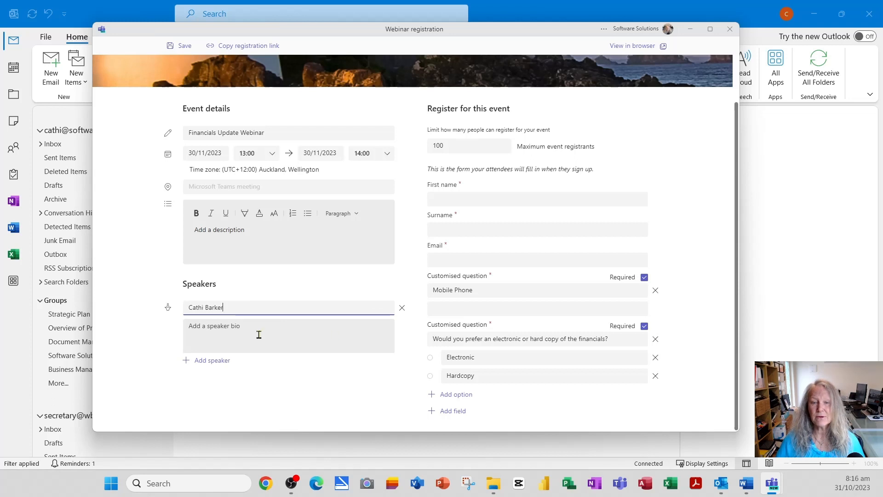
{"action": "left_click", "coordinate": [288, 320]}
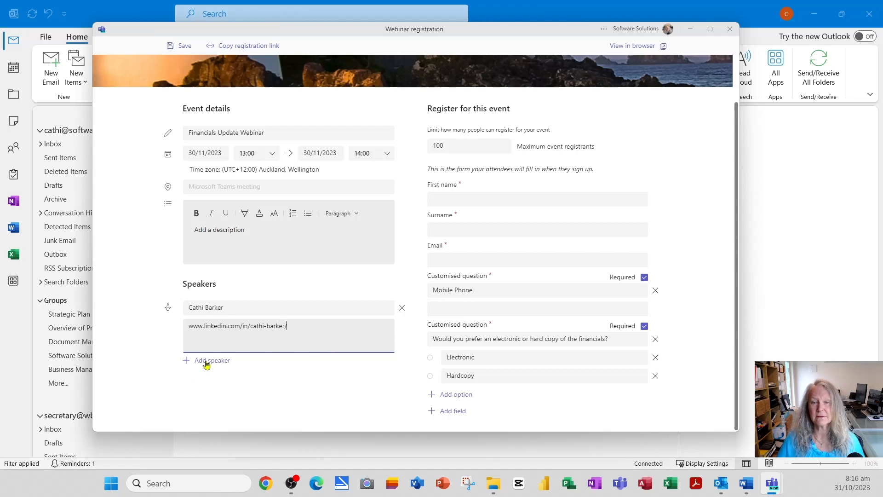
- Describe the webinar as open to all staff, showing how the organisation is financially progressing
{"action": "left_click", "coordinate": [232, 235]}
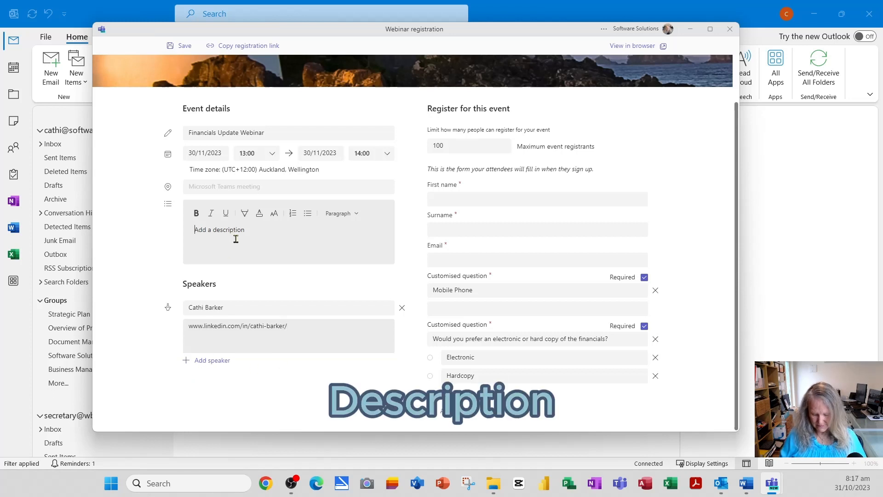
{"action": "type", "text": "This"}
{"action": "type", "text": "webinar is open to all staff, to show how the organisation is financially progressing."}
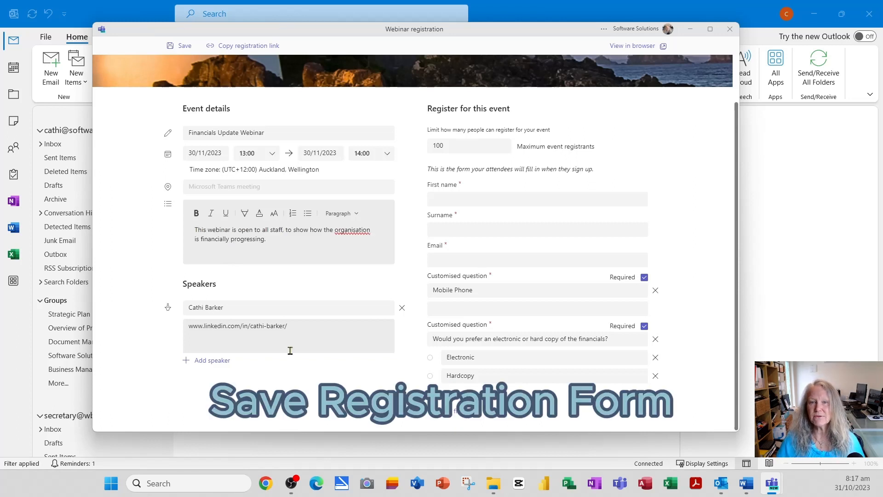
- Save the registration form, review its preview, then close the registration window
{"action": "left_click", "coordinate": [183, 46]}
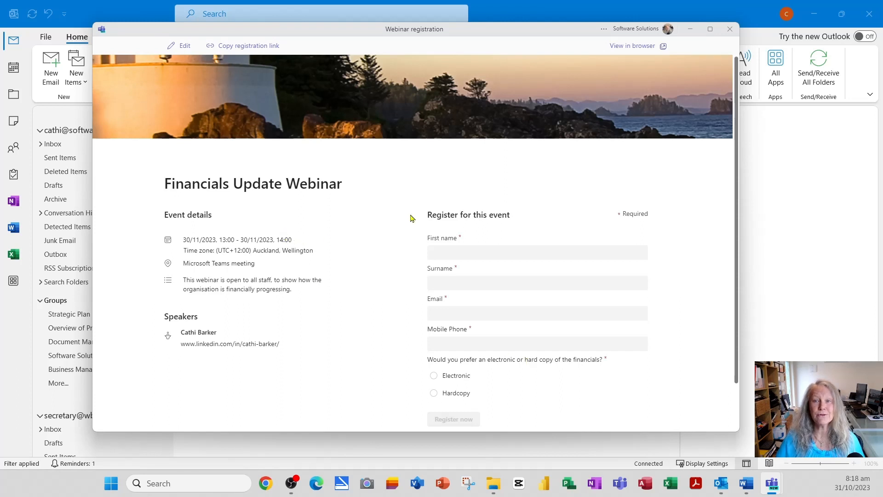
{"action": "left_click", "coordinate": [734, 31]}
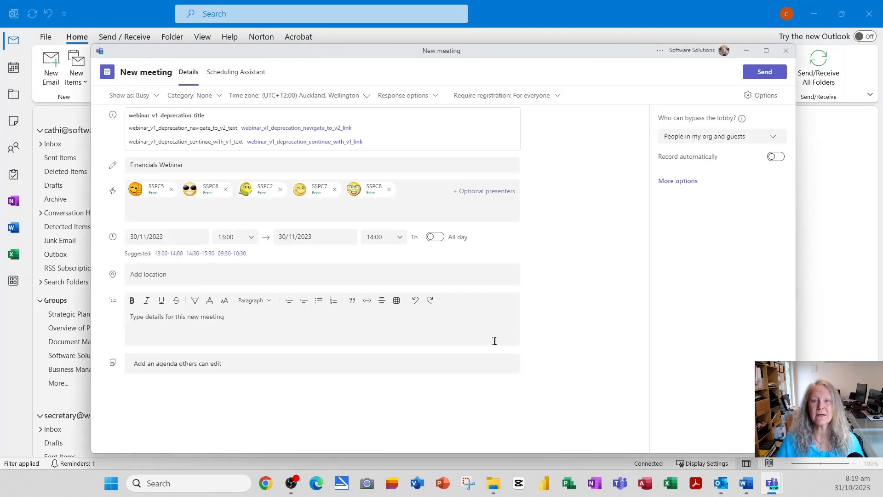
- Send the Financials Webinar invitation, then open the webinar on the 30 November calendar
{"action": "left_click", "coordinate": [765, 73]}
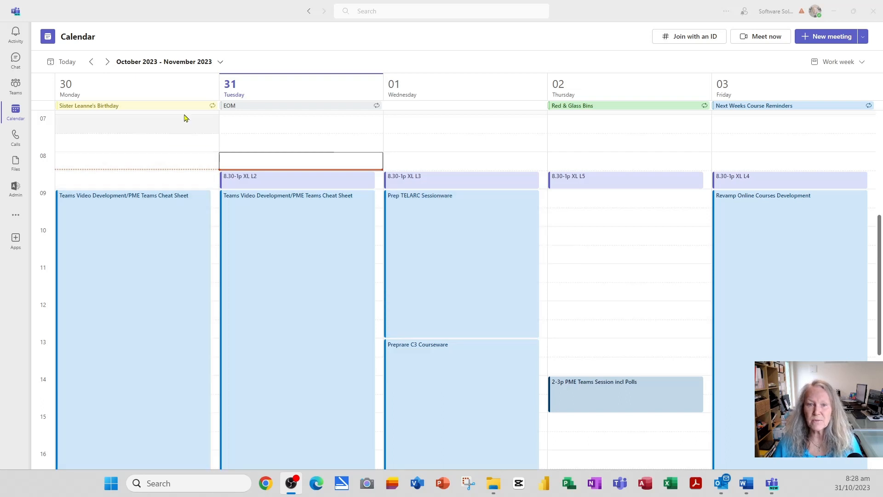
{"action": "left_click", "coordinate": [206, 68]}
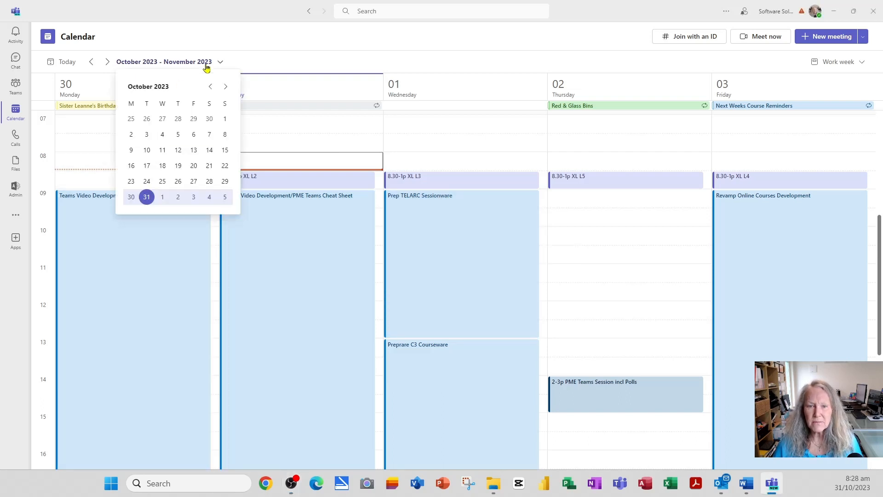
{"action": "left_click", "coordinate": [225, 87]}
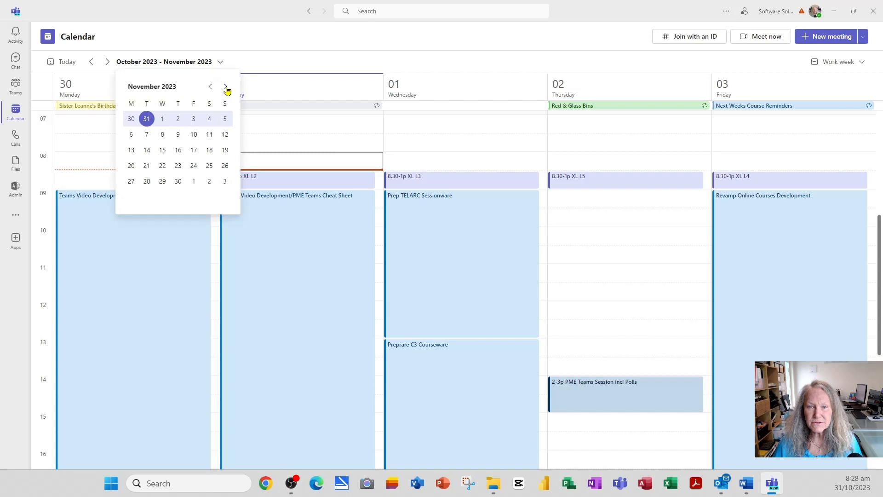
{"action": "left_click", "coordinate": [178, 184]}
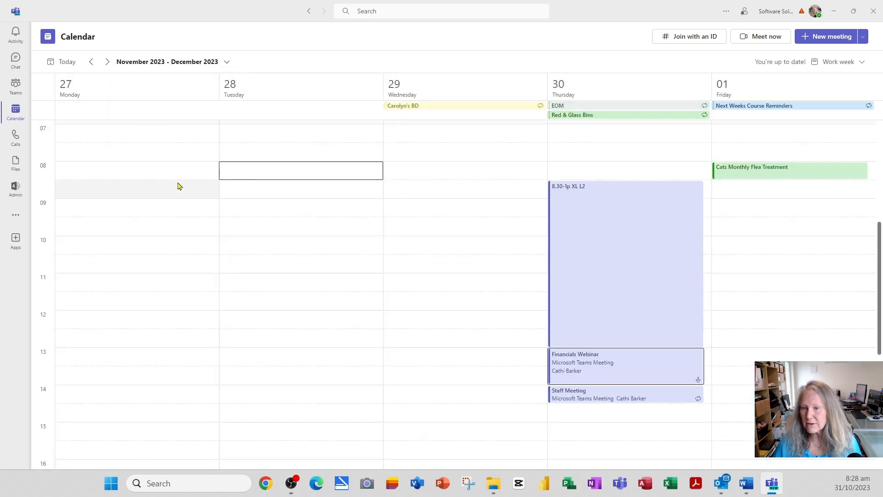
{"action": "left_click", "coordinate": [607, 371]}
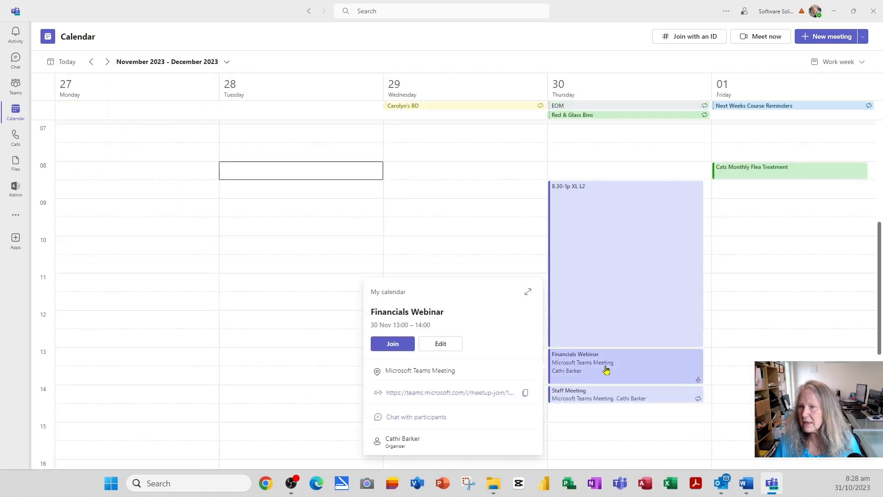
{"action": "left_click", "coordinate": [441, 345]}
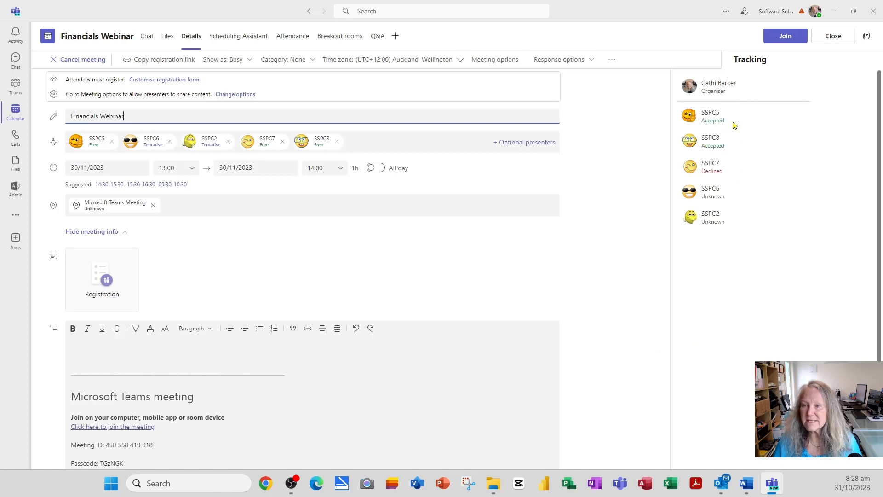
- View an invitee's profile card from the Tracking list, then close the webinar page
{"action": "left_click", "coordinate": [726, 148]}
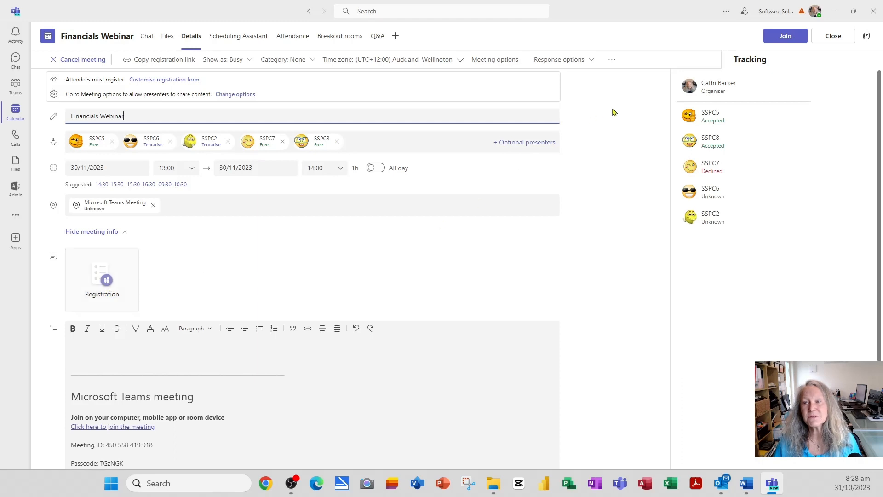
{"action": "left_click", "coordinate": [832, 37]}
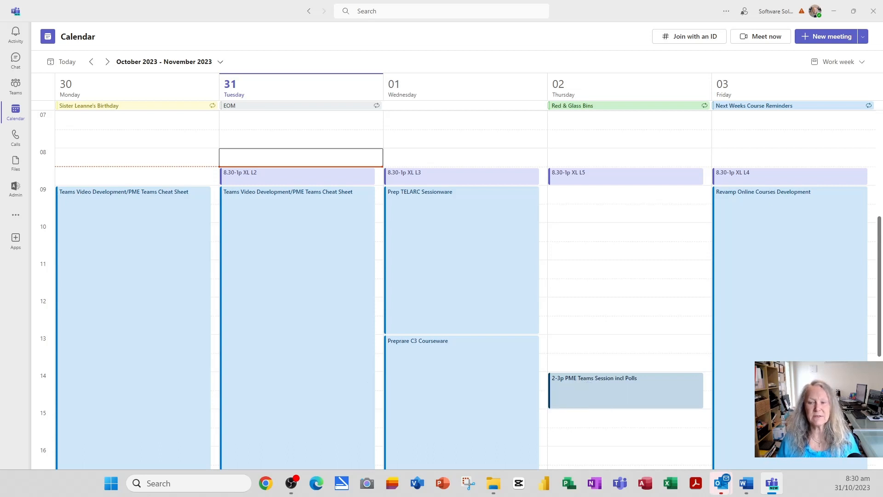
- Start a Meet now meeting, maximise the pre-join window, join, and dismiss Invite people
{"action": "left_click", "coordinate": [762, 38]}
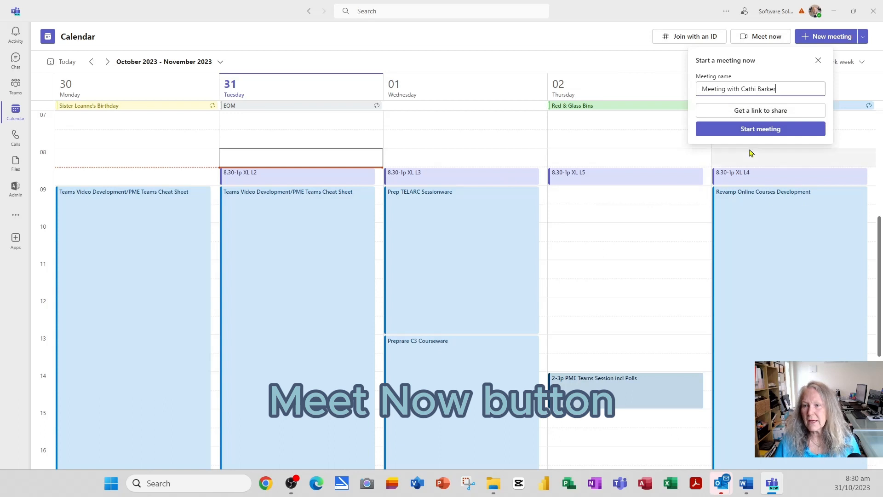
{"action": "left_click", "coordinate": [760, 133]}
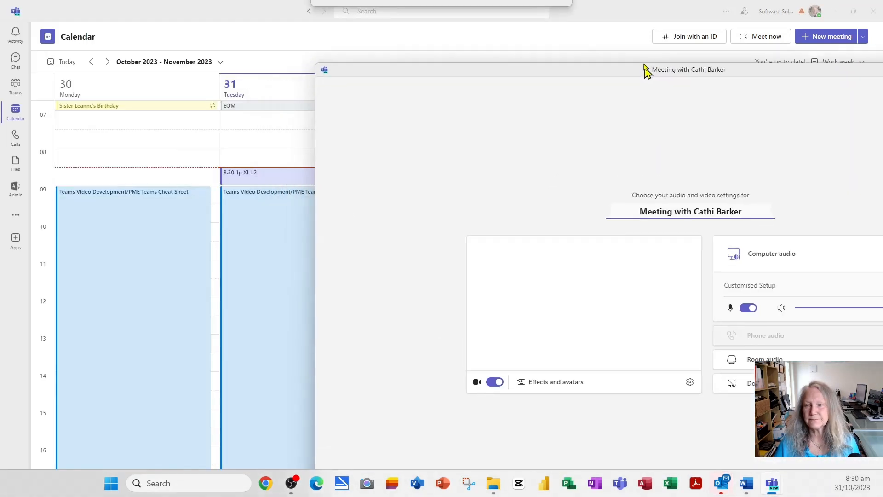
{"action": "left_click_drag", "start_coordinate": [646, 71], "coordinate": [430, 61]}
{"action": "double_click", "coordinate": [426, 64]}
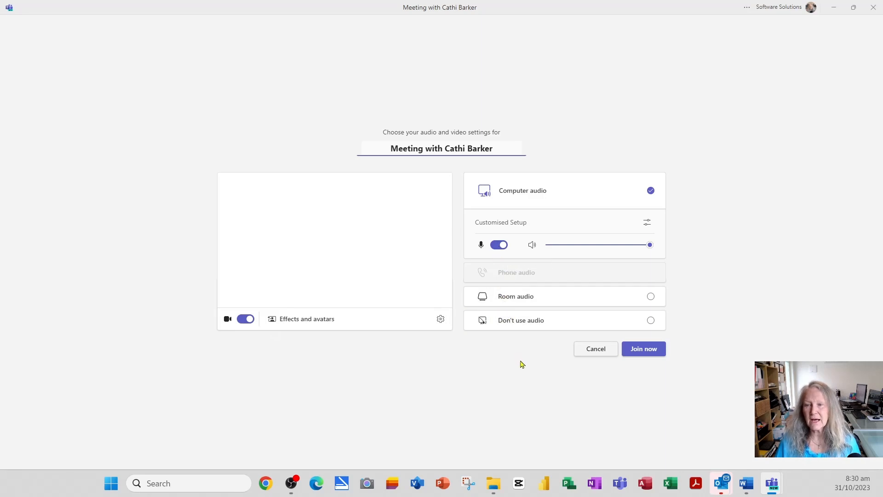
{"action": "left_click", "coordinate": [657, 353]}
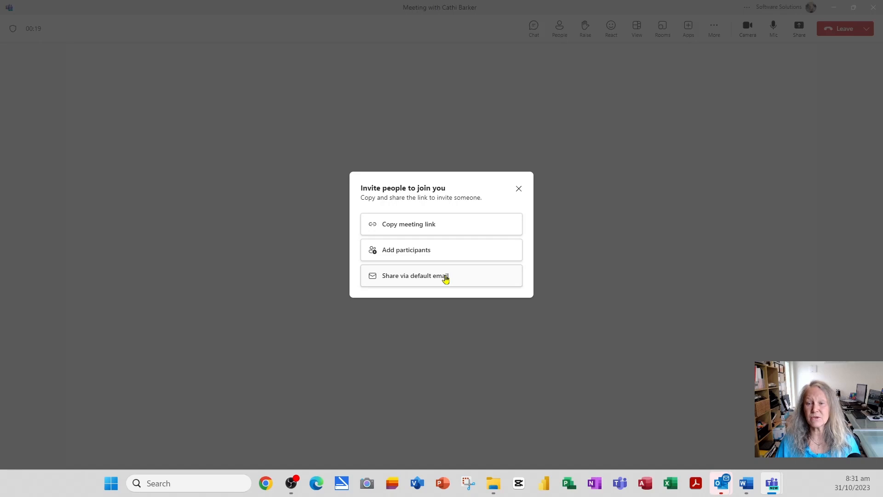
{"action": "left_click", "coordinate": [519, 189]}
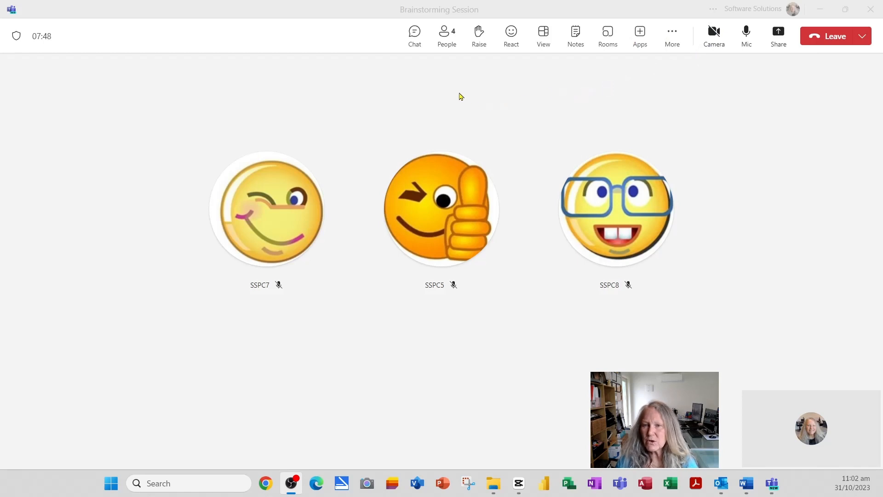
- Post 'Do we have a copy of the latest figures?' in meeting chat, like it, close chat
{"action": "left_click", "coordinate": [415, 41]}
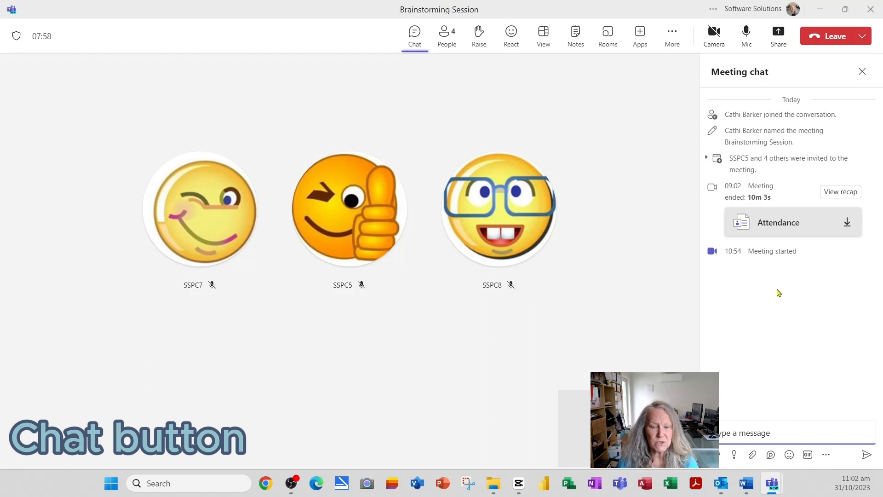
{"action": "left_click", "coordinate": [755, 431]}
{"action": "type", "text": "Do we have"}
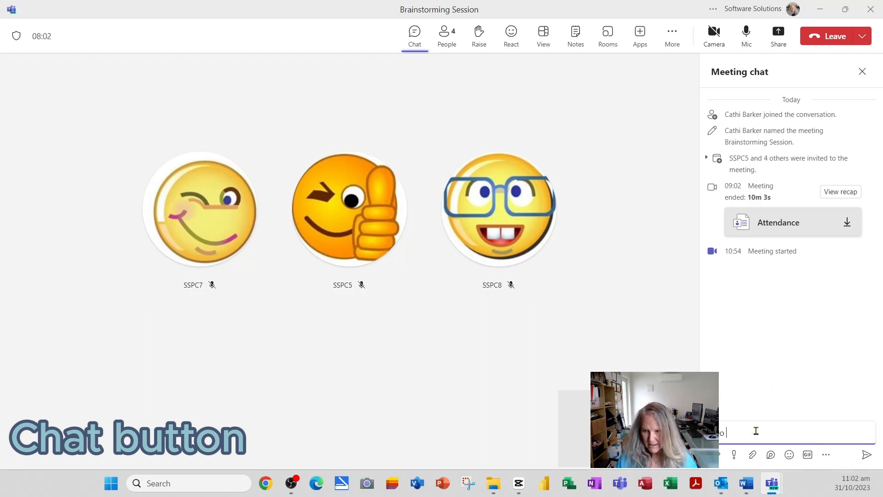
{"action": "type", "text": " a copy of the late"}
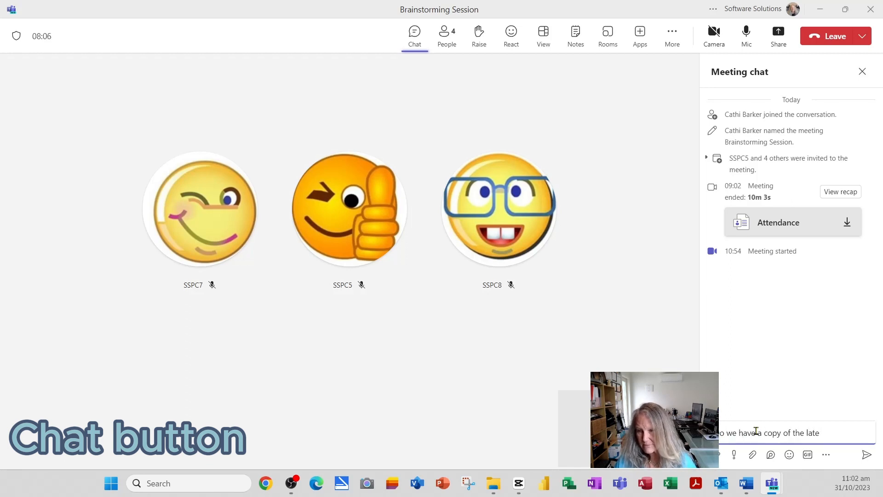
{"action": "type", "text": "st figures?"}
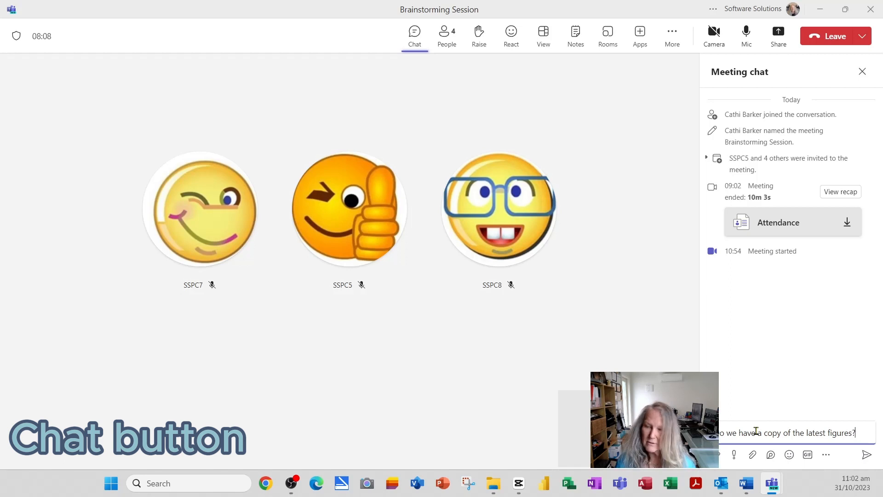
{"action": "key", "text": "Return"}
{"action": "mouse_move", "coordinate": [758, 280]}
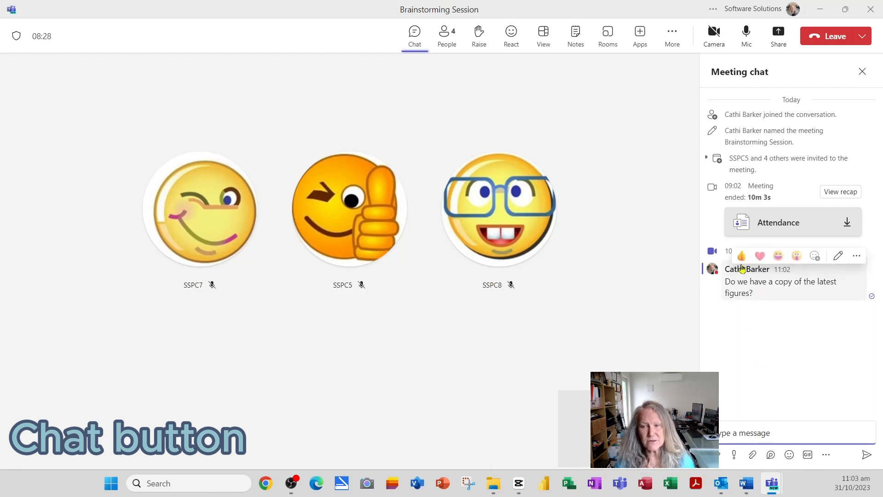
{"action": "left_click", "coordinate": [742, 258]}
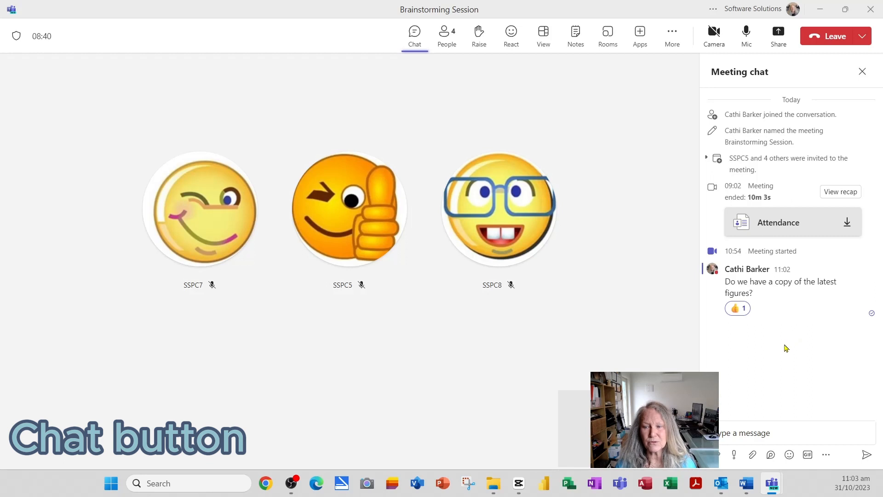
{"action": "left_click", "coordinate": [862, 72]}
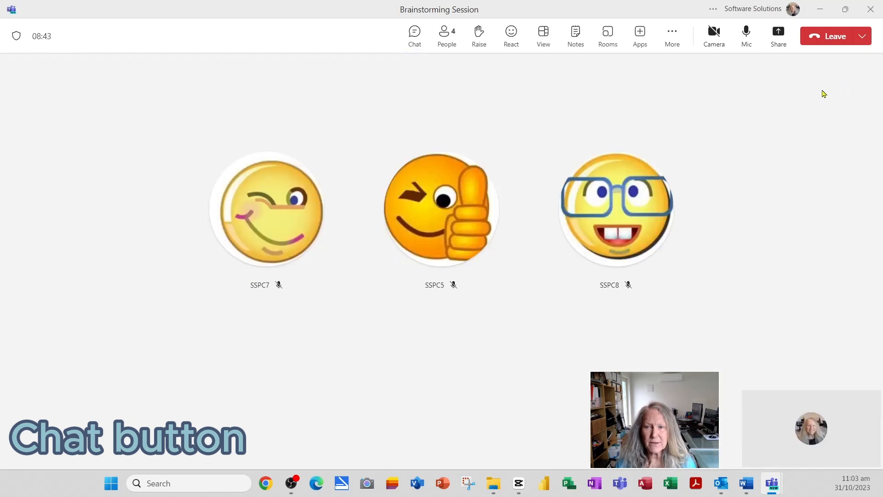
- Show the Participants list, then raise your hand and lower it again
{"action": "left_click", "coordinate": [447, 38]}
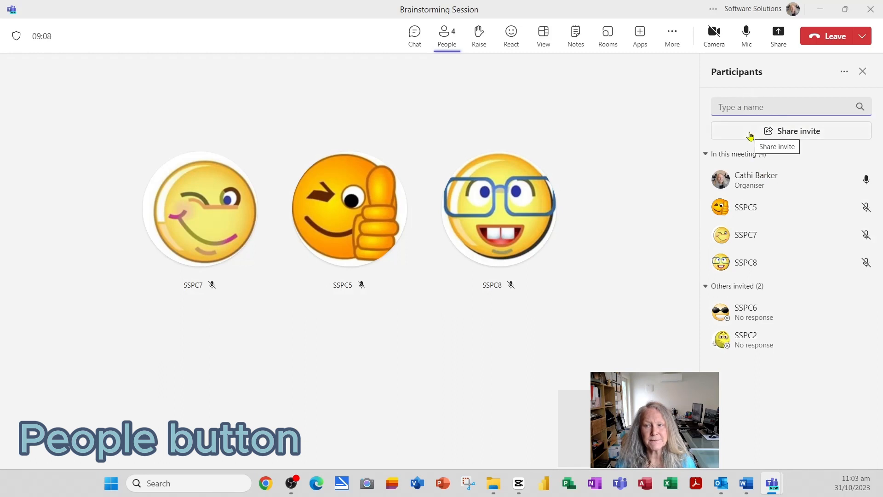
{"action": "left_click", "coordinate": [479, 37]}
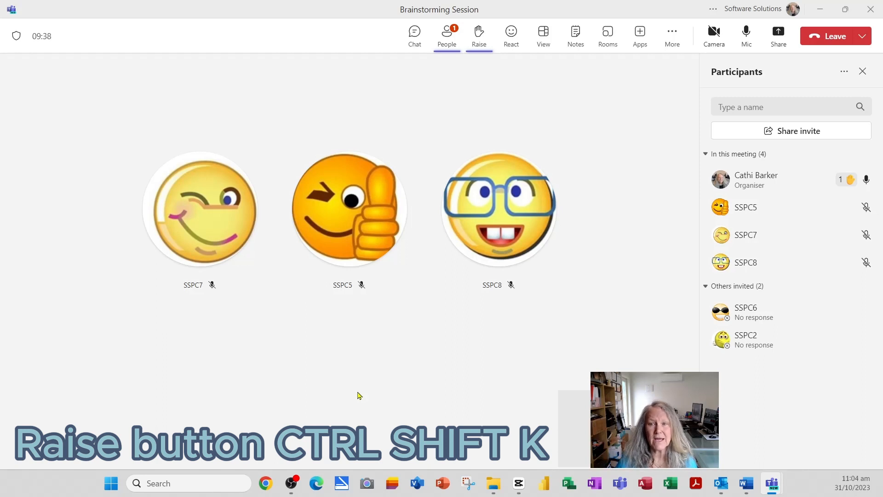
{"action": "left_click", "coordinate": [479, 37]}
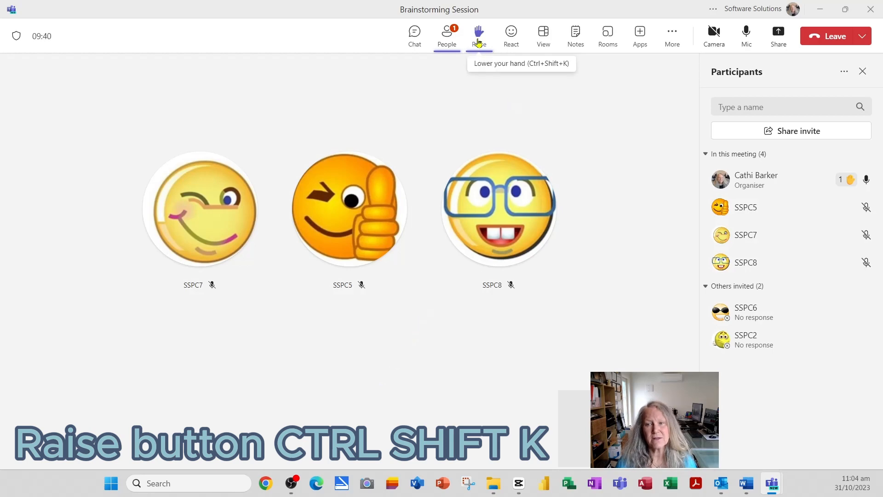
{"action": "left_click", "coordinate": [479, 42]}
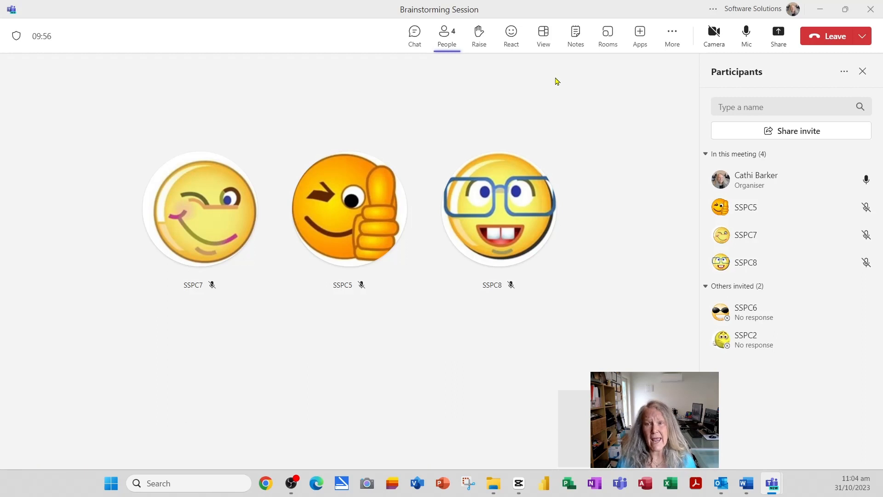
- Send Like, Applause and one more emoji reaction to the meeting
{"action": "left_click", "coordinate": [512, 37]}
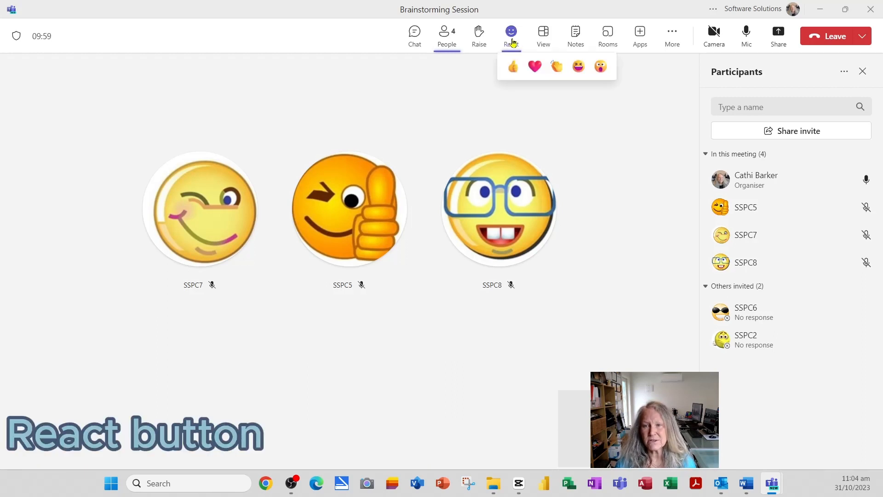
{"action": "left_click", "coordinate": [511, 75]}
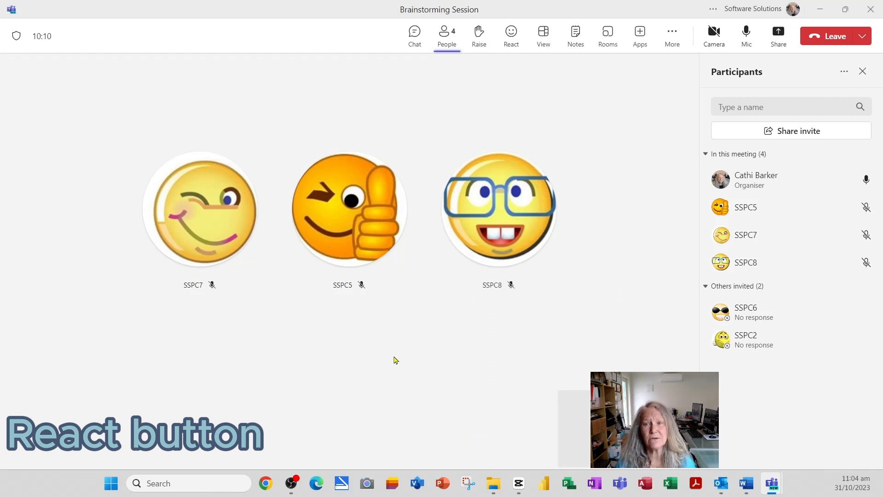
{"action": "left_click", "coordinate": [510, 42]}
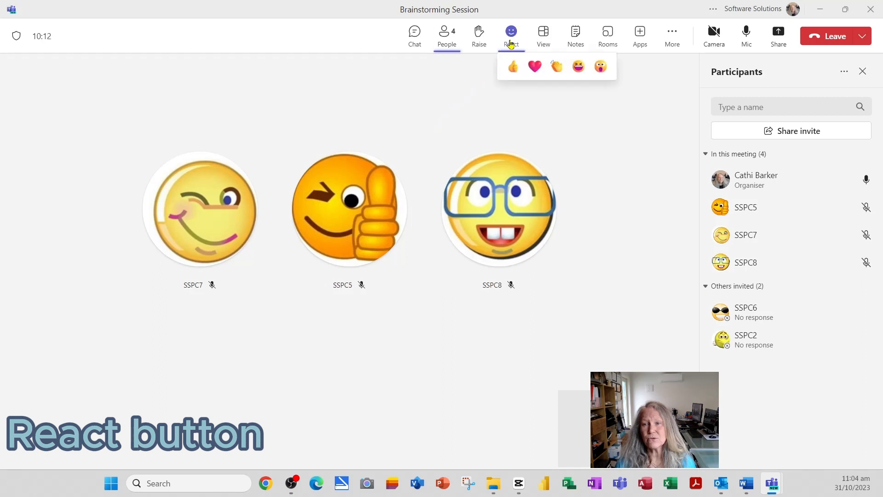
{"action": "left_click", "coordinate": [557, 68]}
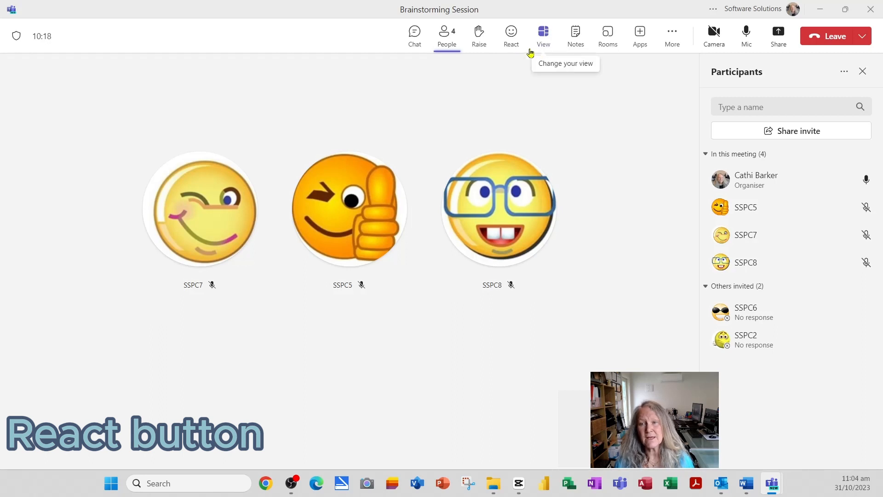
{"action": "left_click", "coordinate": [513, 42]}
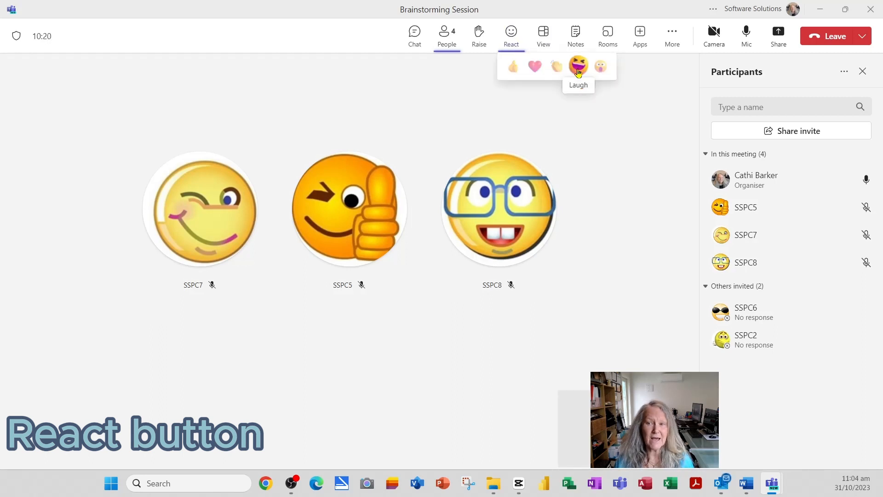
{"action": "left_click", "coordinate": [603, 69]}
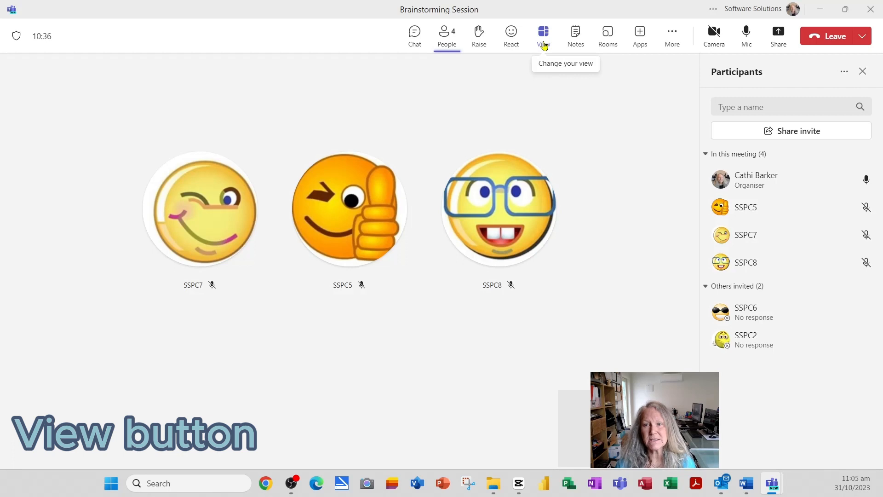
- Switch the meeting to Speaker layout, then start Together mode from the View menu
{"action": "left_click", "coordinate": [545, 44]}
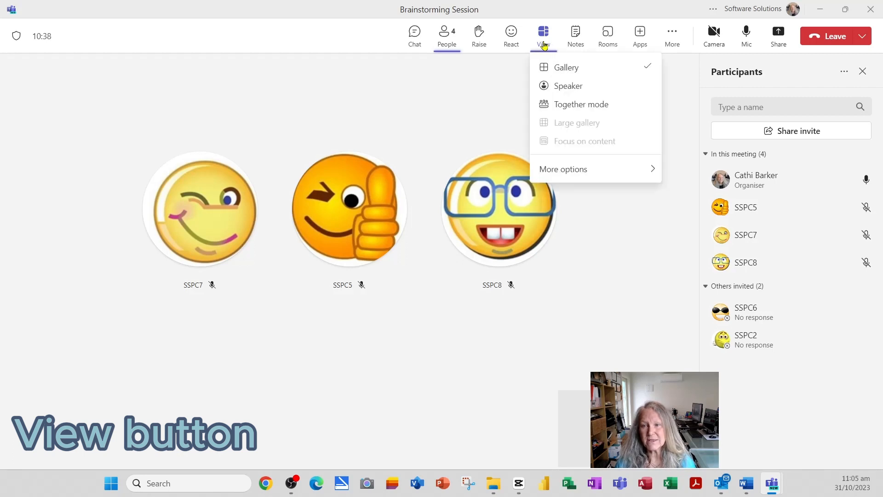
{"action": "left_click", "coordinate": [563, 86]}
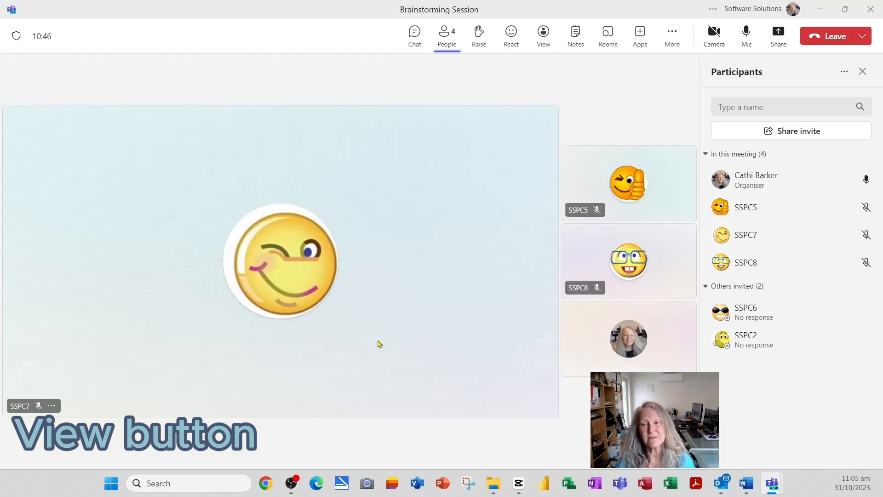
{"action": "left_click", "coordinate": [544, 34]}
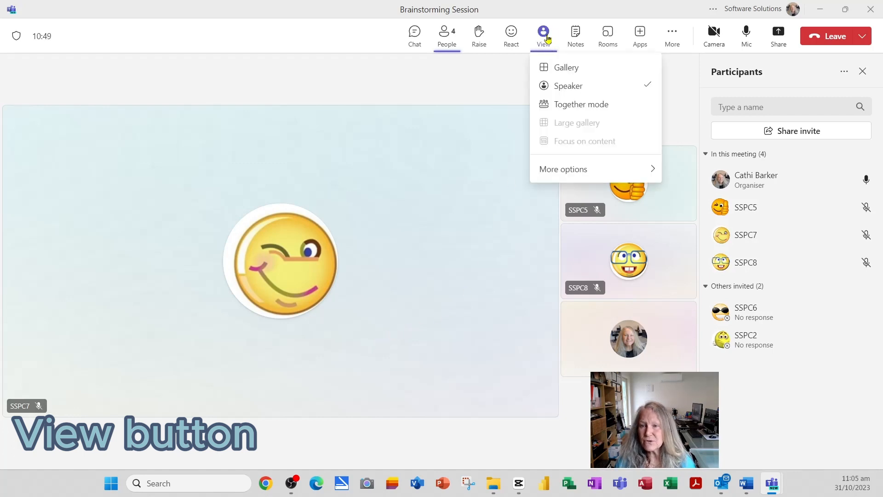
{"action": "left_click", "coordinate": [569, 110]}
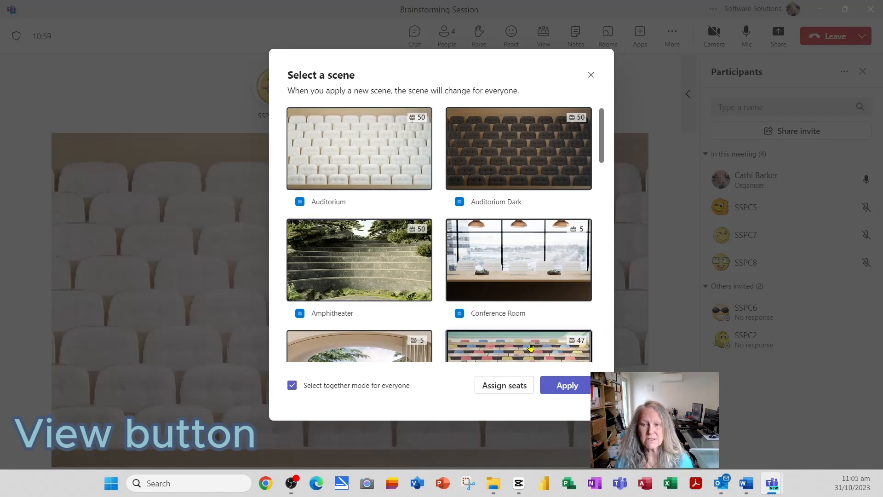
- Pick the Classroom scene, seat SSPC8 and SSPC5 side by side, then move SSPC8 to a lower row
{"action": "scroll", "coordinate": [531, 348], "scroll_direction": "down", "scroll_amount": 2}
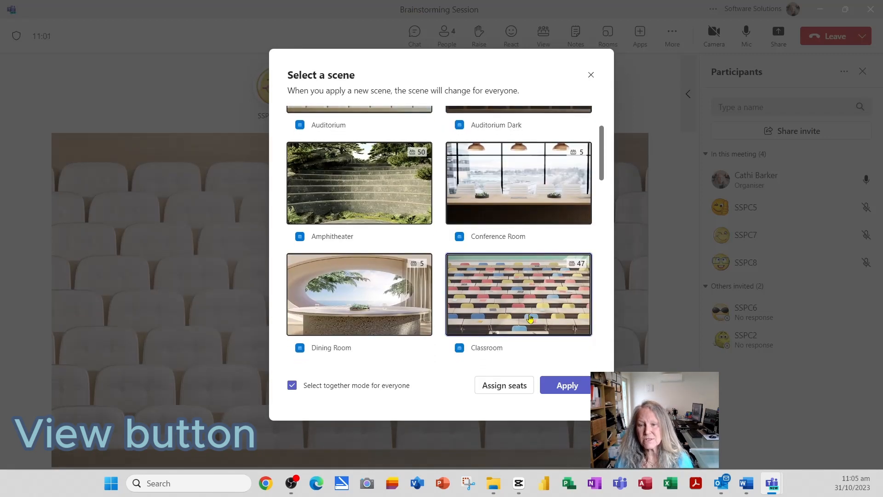
{"action": "left_click", "coordinate": [530, 321]}
{"action": "left_click", "coordinate": [514, 387]}
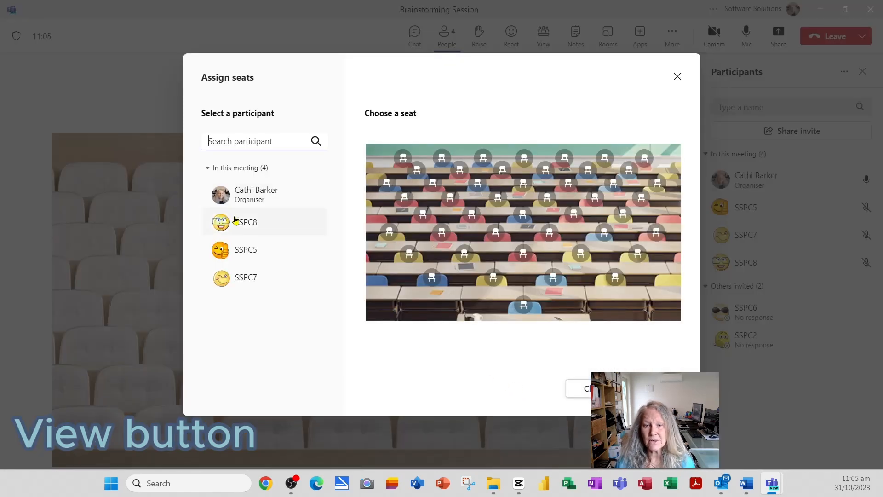
{"action": "left_click", "coordinate": [237, 224]}
{"action": "left_click", "coordinate": [472, 214]}
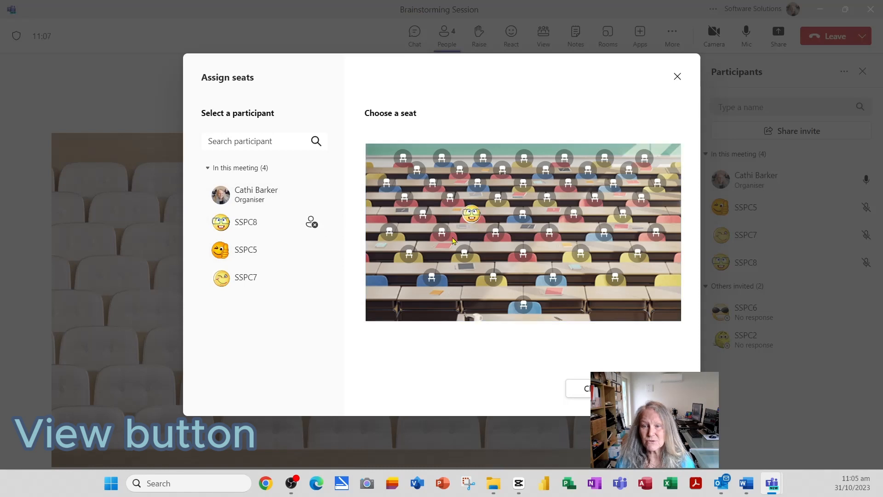
{"action": "left_click", "coordinate": [237, 250]}
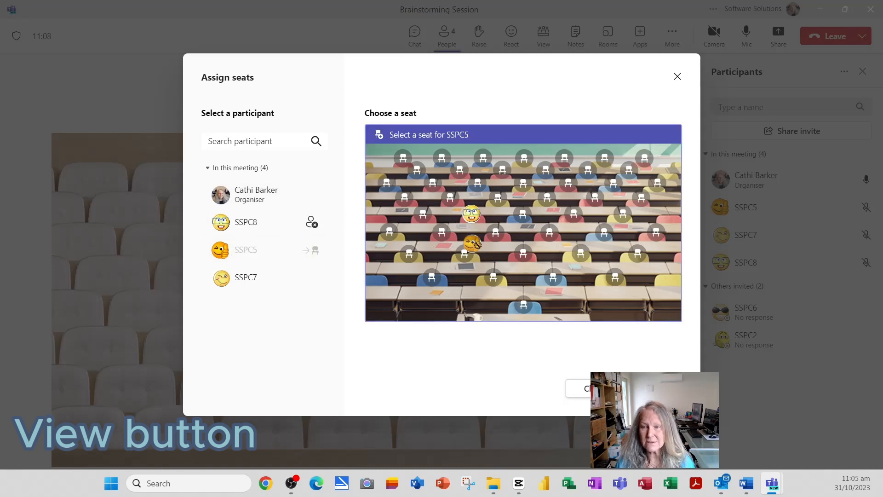
{"action": "left_click", "coordinate": [523, 214]}
{"action": "left_click_drag", "start_coordinate": [472, 214], "coordinate": [494, 282]}
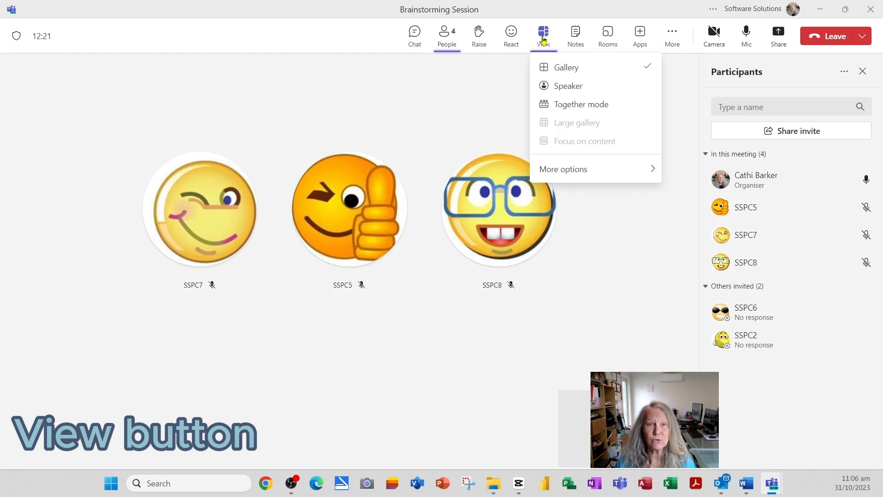
- Open the meeting Notes panel with its Agenda, Meeting notes and Follow-up tasks sections
{"action": "left_click", "coordinate": [581, 39]}
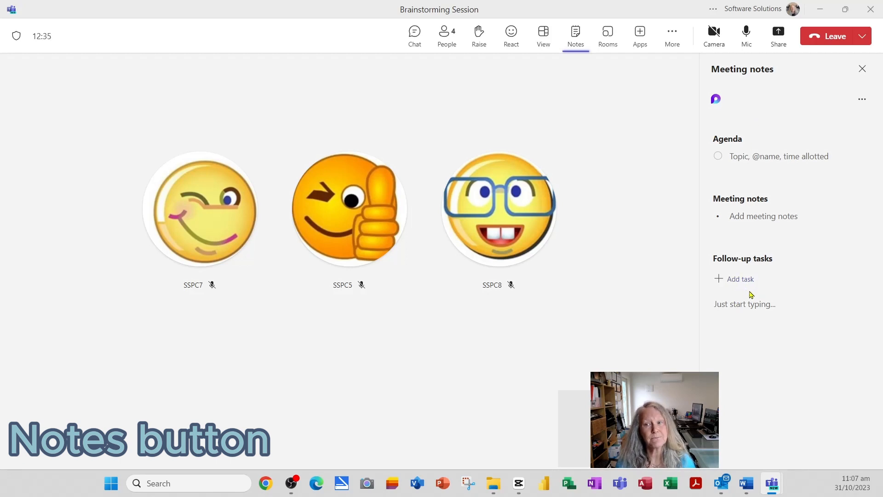
- Remove all existing breakout rooms (Room 1 and Room 2) from the Rooms pane
{"action": "left_click", "coordinate": [609, 39]}
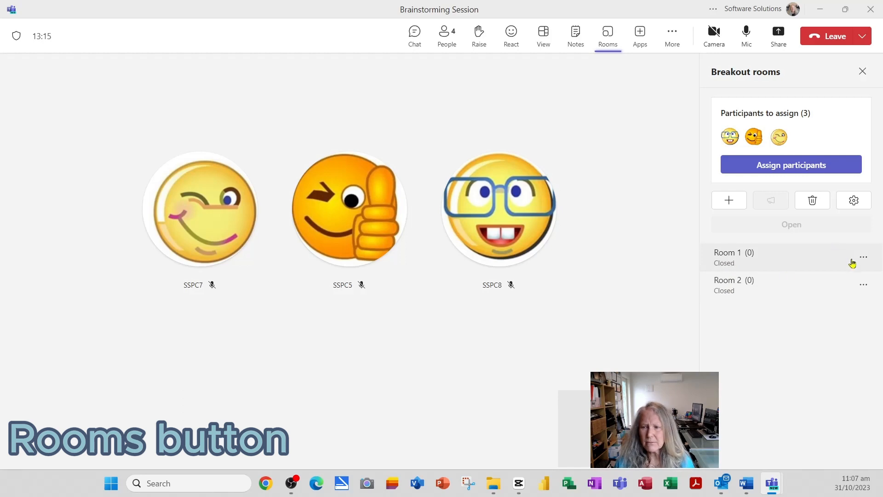
{"action": "left_click", "coordinate": [812, 200]}
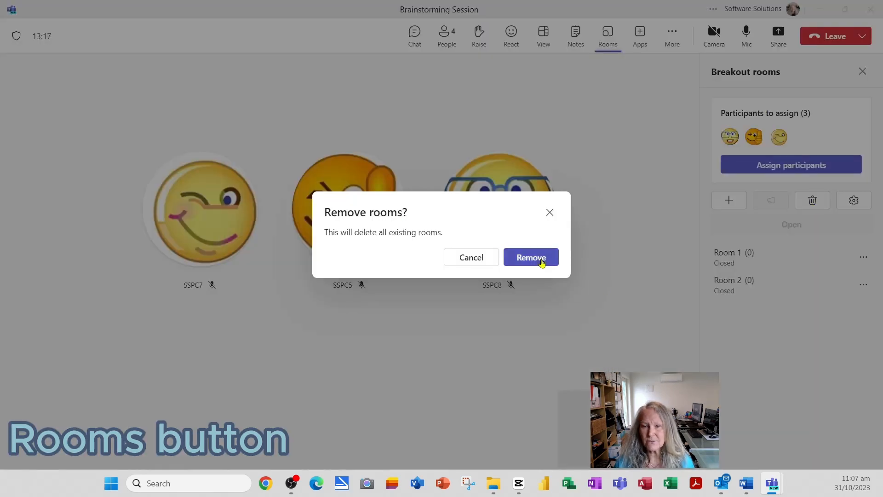
{"action": "left_click", "coordinate": [543, 259]}
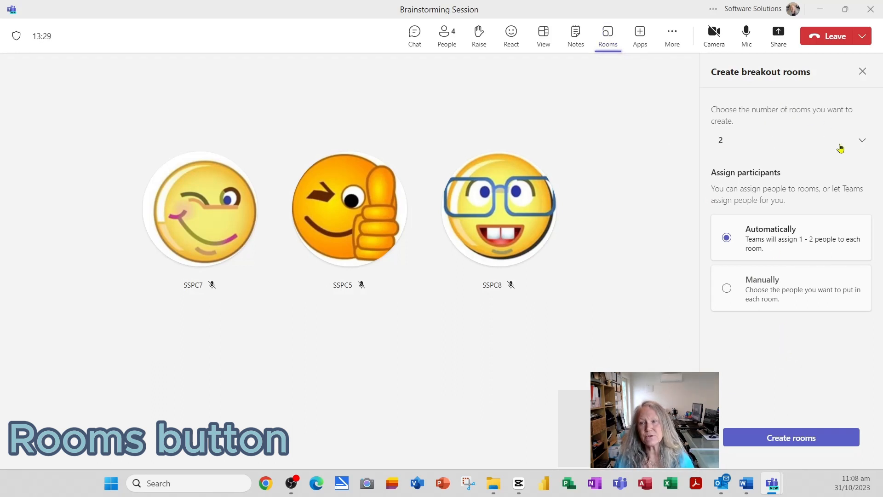
- Create 2 breakout rooms with automatic assignment, putting two people in Room 1 and one in Room 2
{"action": "left_click", "coordinate": [861, 142]}
{"action": "scroll", "coordinate": [865, 165], "scroll_direction": "down", "scroll_amount": 12}
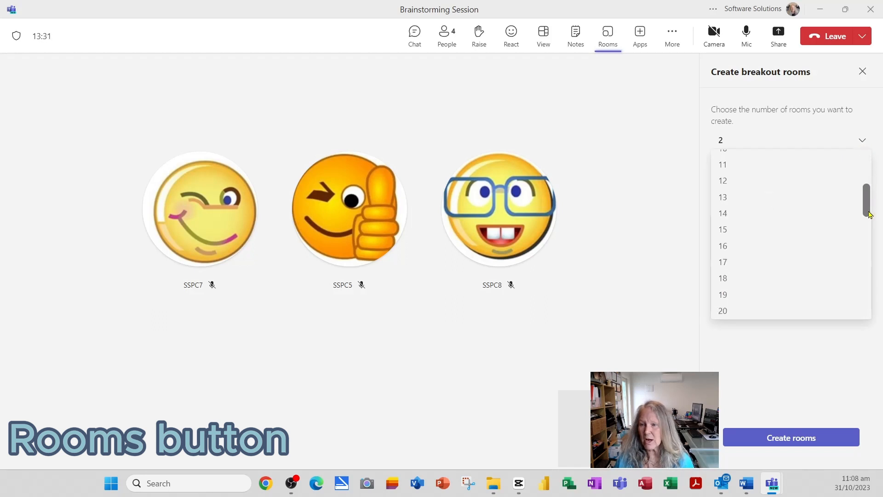
{"action": "scroll", "coordinate": [869, 230], "scroll_direction": "up", "scroll_amount": 4}
{"action": "scroll", "coordinate": [869, 230], "scroll_direction": "up", "scroll_amount": 9}
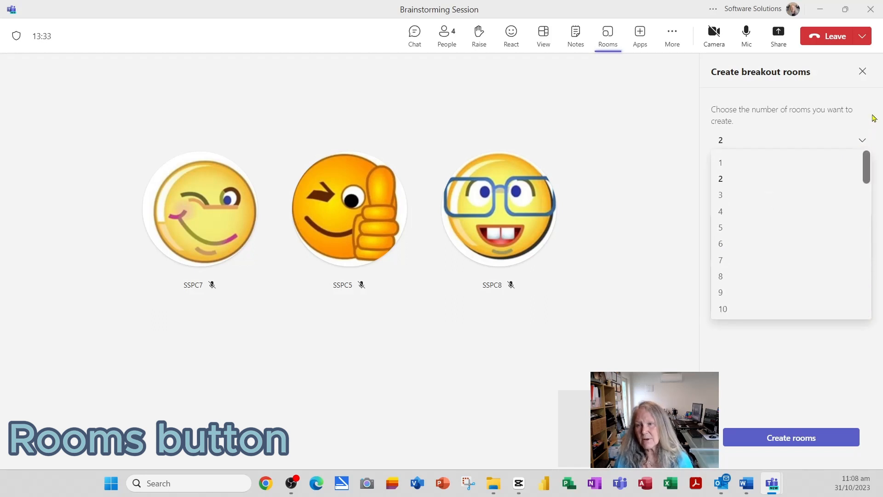
{"action": "left_click", "coordinate": [720, 183]}
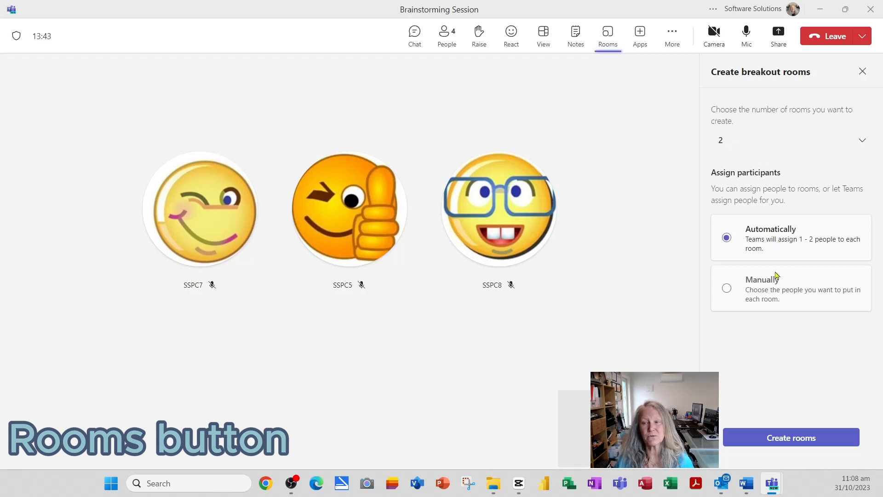
{"action": "left_click", "coordinate": [757, 297]}
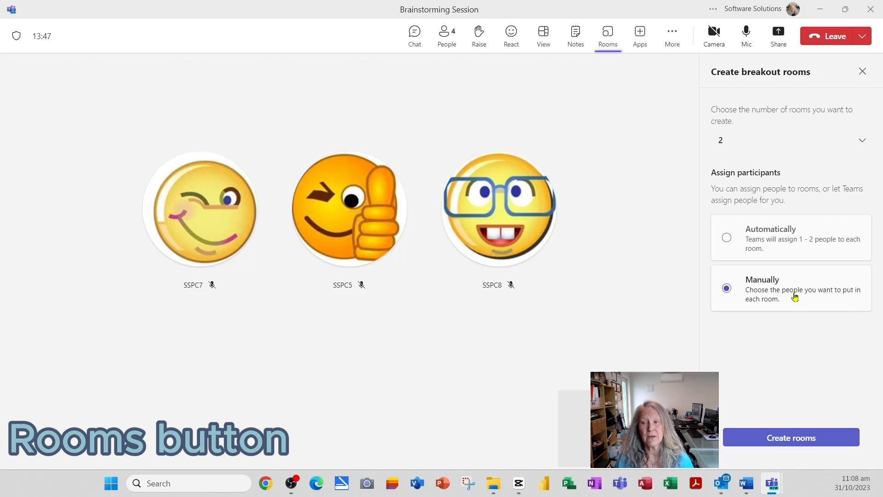
{"action": "left_click", "coordinate": [771, 234]}
{"action": "left_click", "coordinate": [794, 447]}
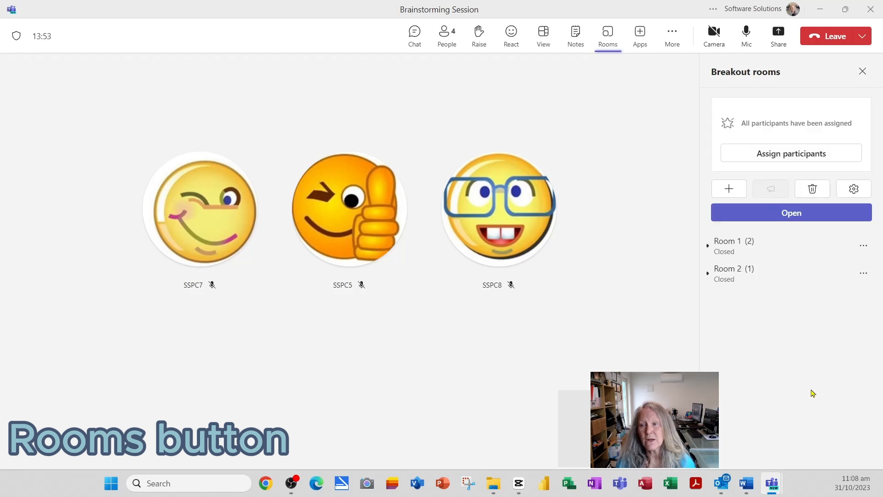
- Open Room 1 and Room 2 so participants move in, then close all breakout rooms
{"action": "left_click", "coordinate": [865, 247]}
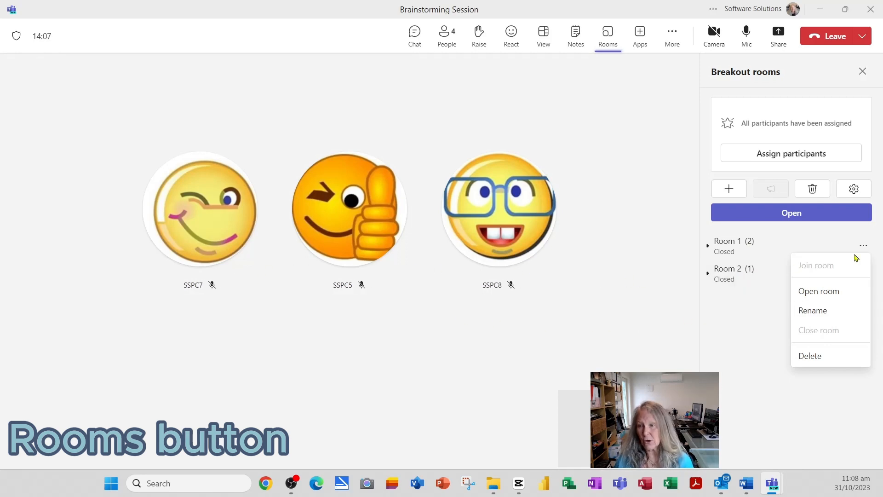
{"action": "left_click", "coordinate": [827, 298]}
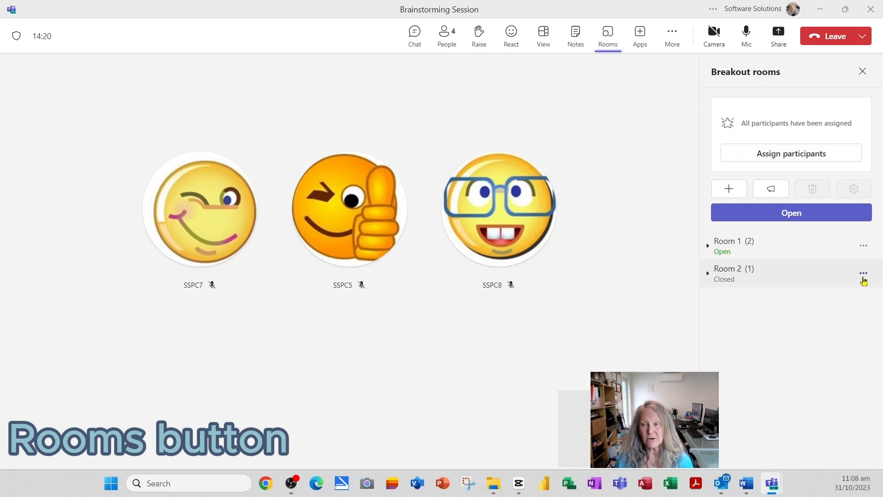
{"action": "left_click", "coordinate": [864, 274]}
{"action": "left_click", "coordinate": [823, 324]}
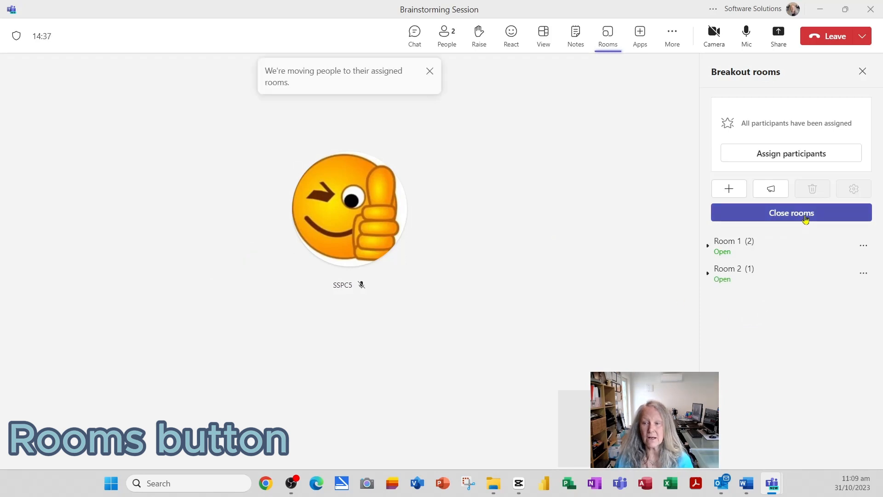
{"action": "left_click", "coordinate": [806, 218]}
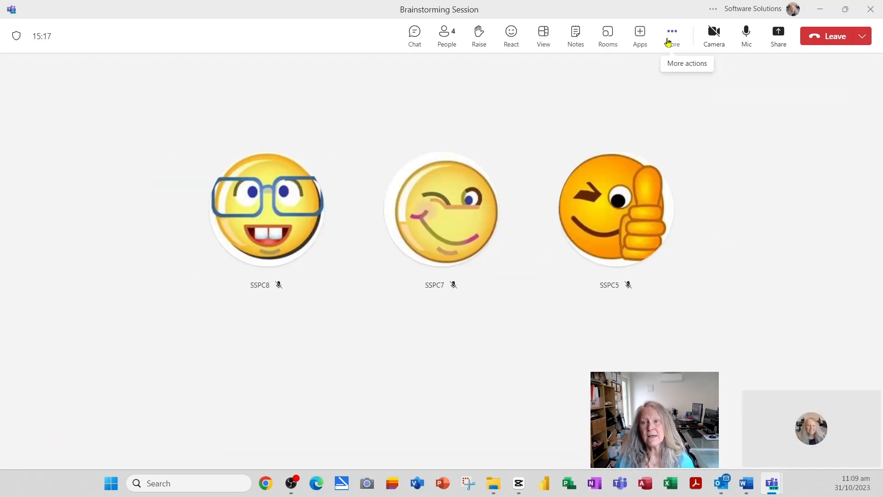
{"action": "left_click", "coordinate": [671, 39]}
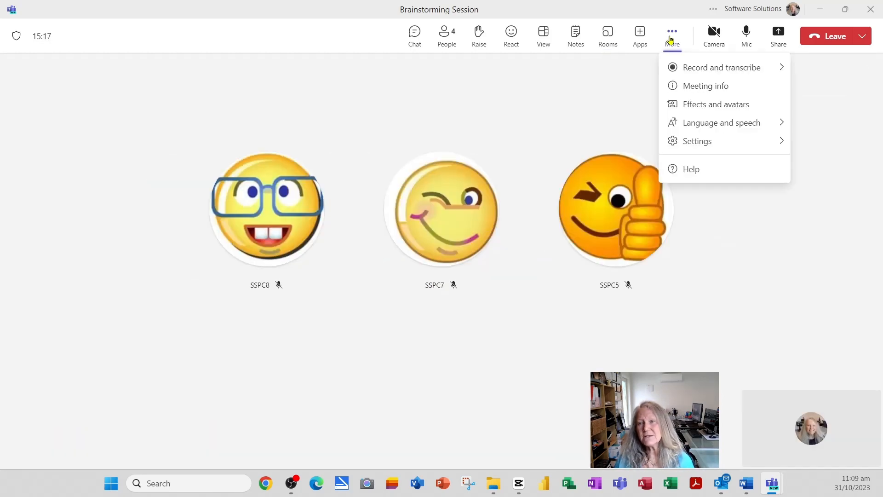
{"action": "left_click", "coordinate": [689, 69]}
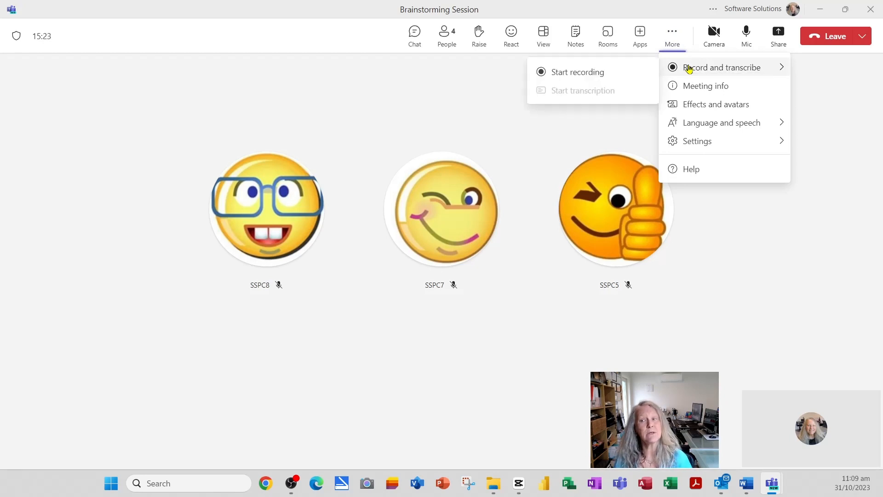
{"action": "left_click", "coordinate": [700, 89]}
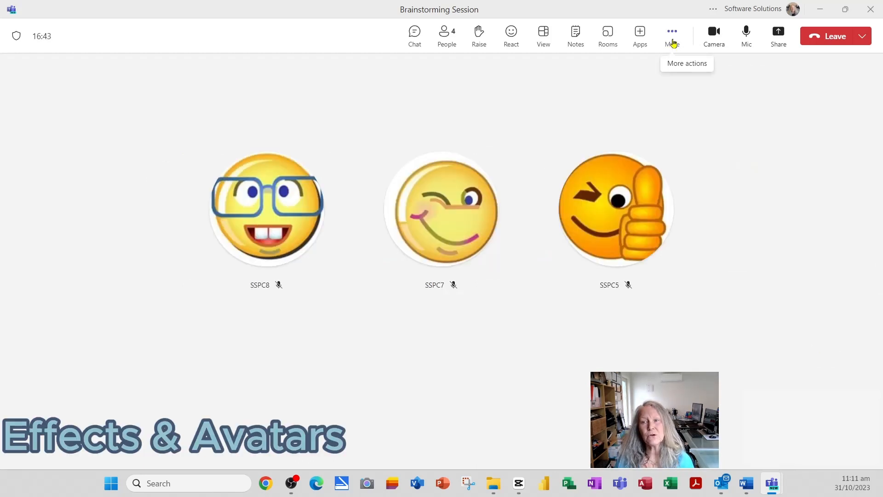
{"action": "left_click", "coordinate": [673, 42]}
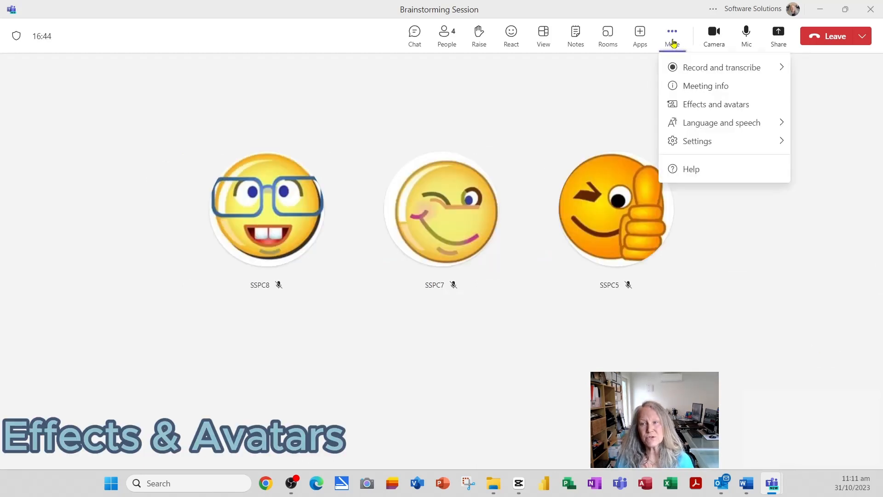
- Browse the Video effects backgrounds and the Avatars tab, then close the effects panel
{"action": "left_click", "coordinate": [695, 112]}
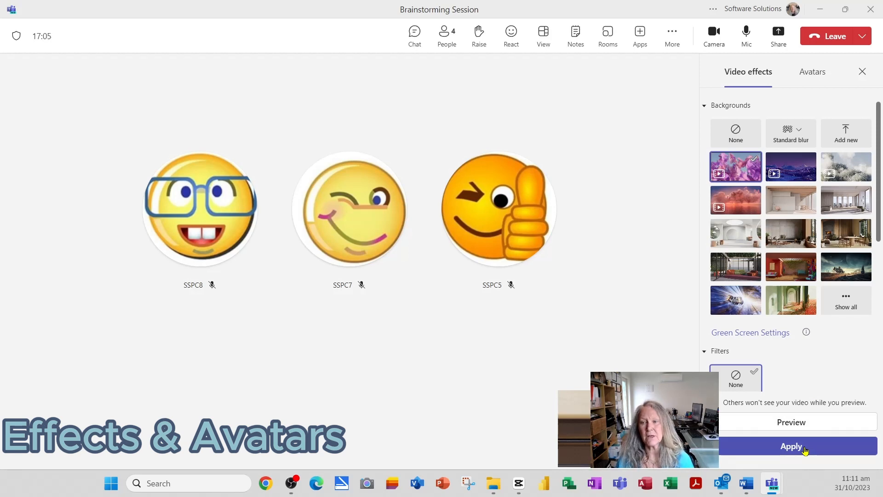
{"action": "left_click", "coordinate": [812, 78]}
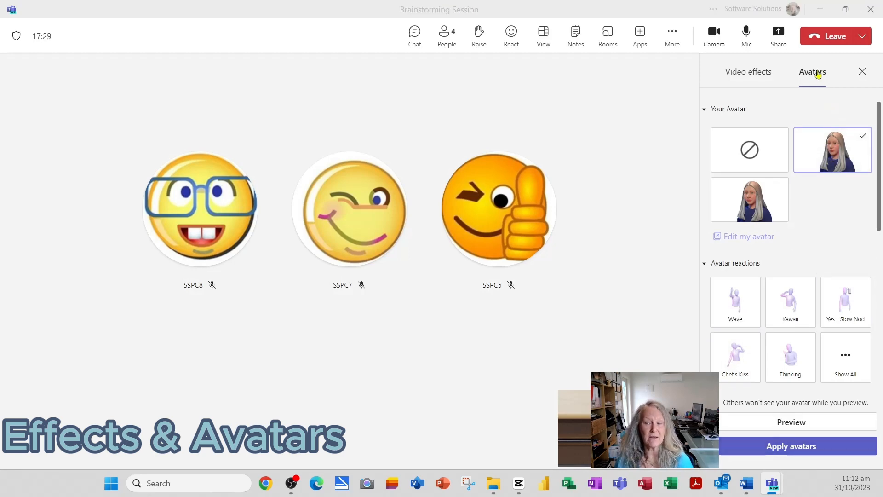
{"action": "left_click", "coordinate": [754, 78]}
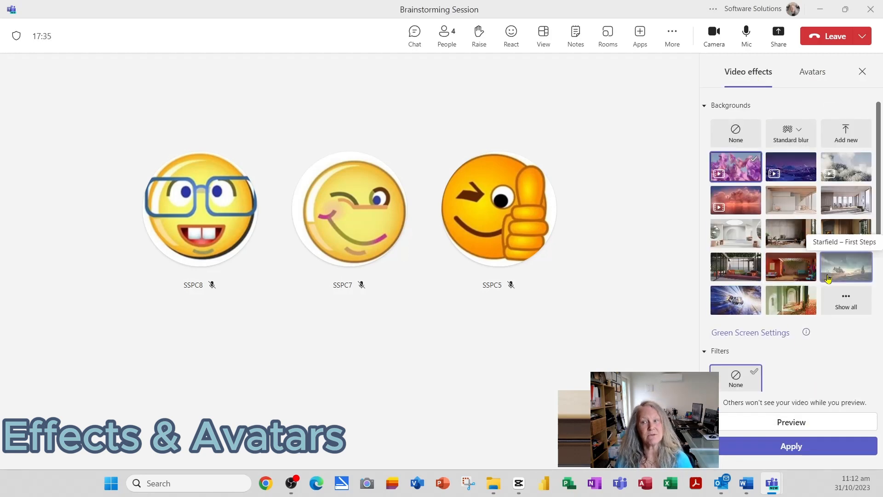
{"action": "left_click", "coordinate": [862, 74]}
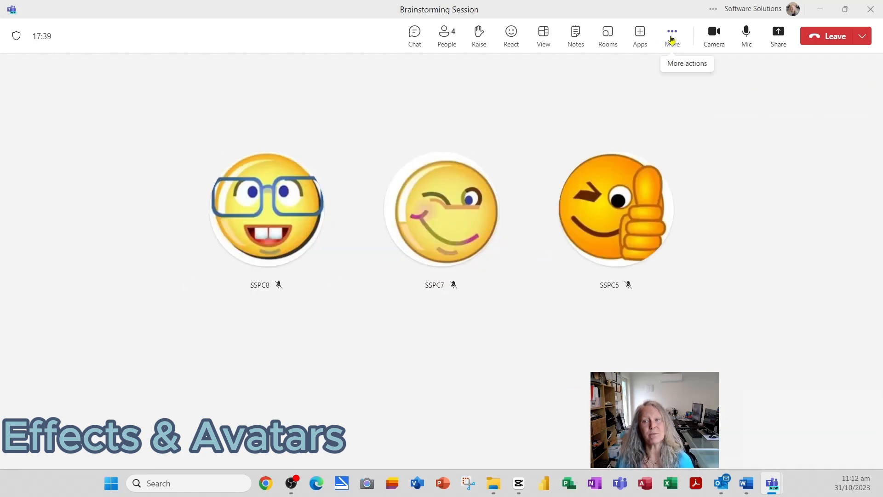
{"action": "left_click", "coordinate": [672, 39]}
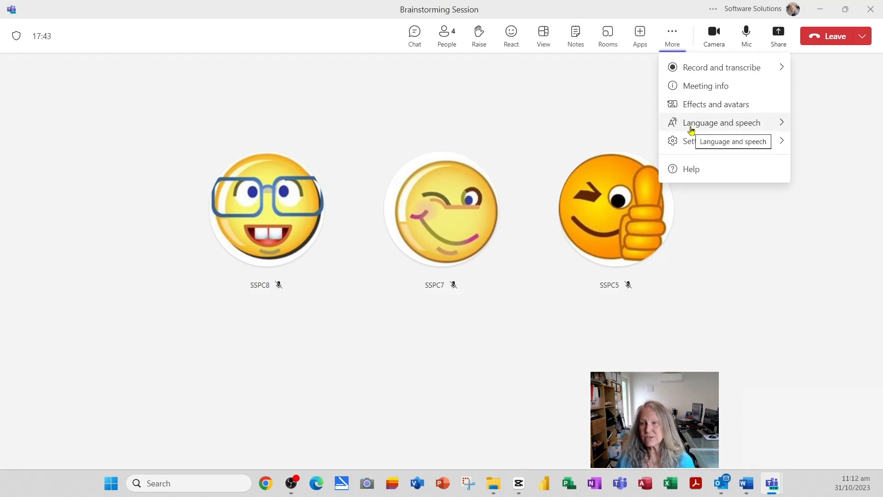
{"action": "mouse_move", "coordinate": [726, 122]}
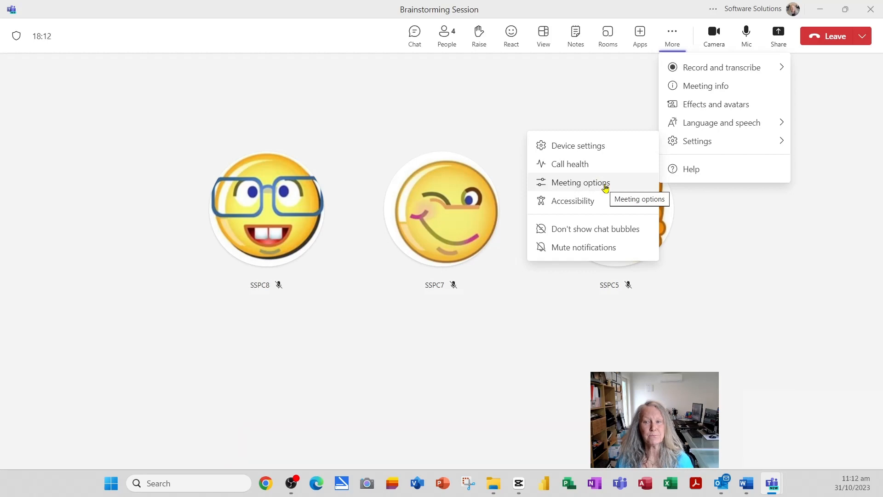
{"action": "left_click", "coordinate": [607, 102]}
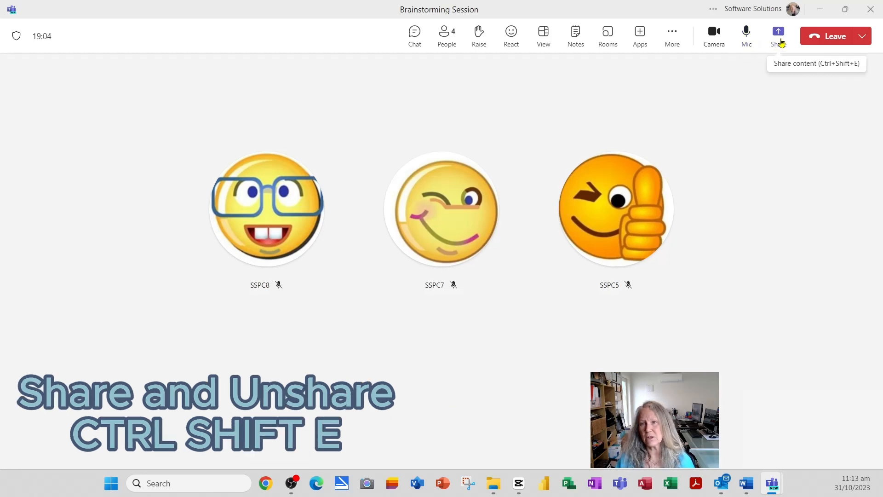
- Toggle the Share options with Ctrl+Shift+E, then reveal the Leave and End meeting choices
{"action": "key", "text": "ctrl+shift+e"}
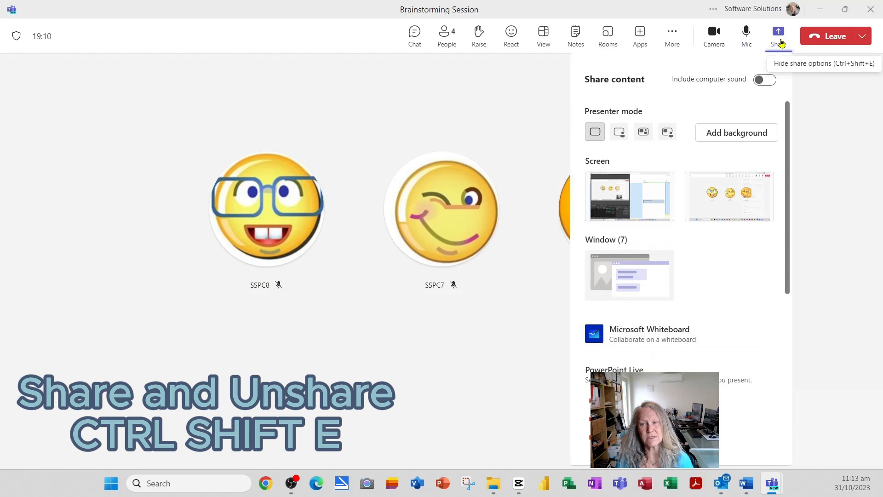
{"action": "key", "text": "ctrl+shift+e"}
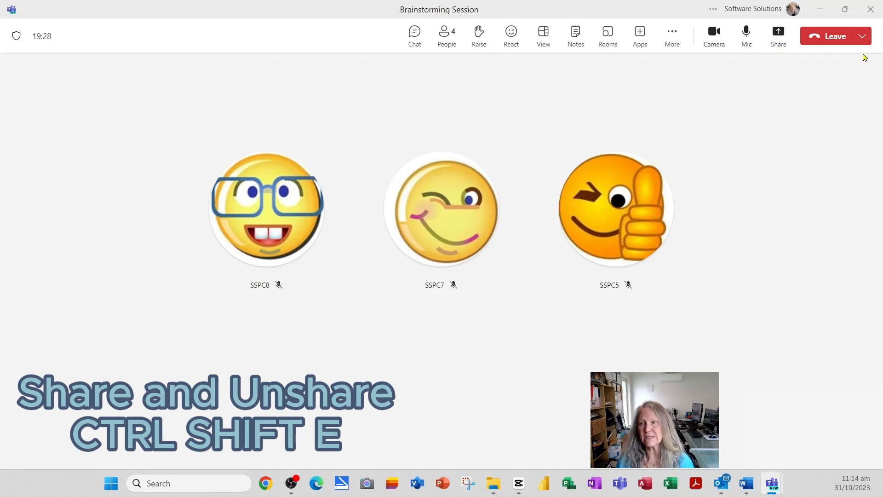
{"action": "left_click", "coordinate": [864, 37]}
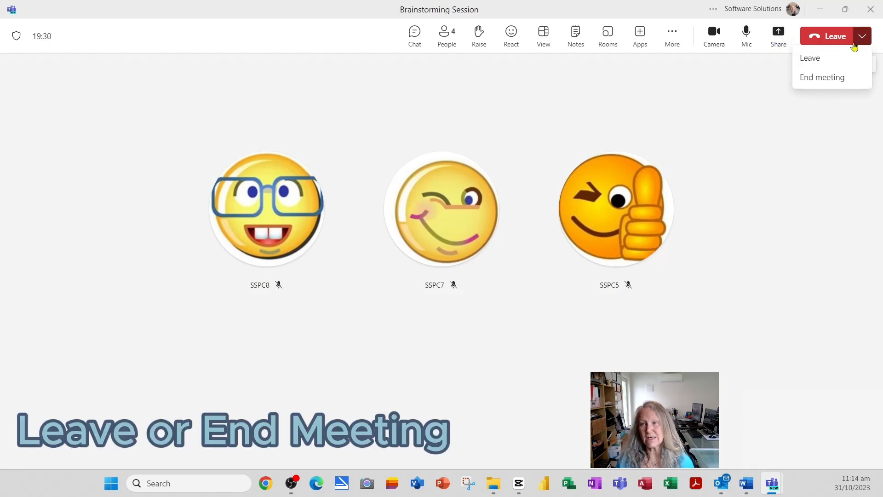